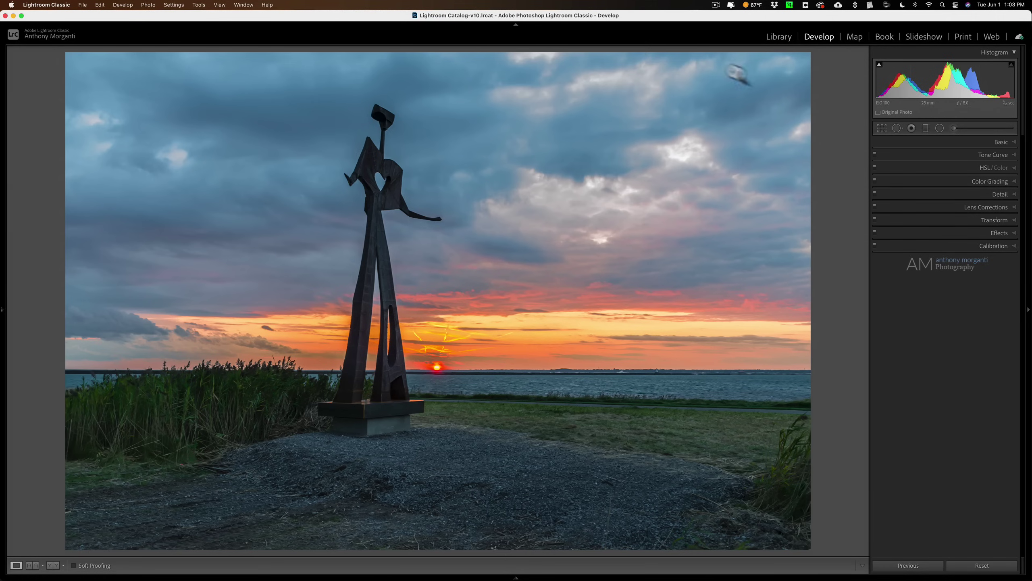
# Add several healing spots across the clouds beside the sculpture and delete the one by the bright cloud.
pyautogui.click(897, 128)
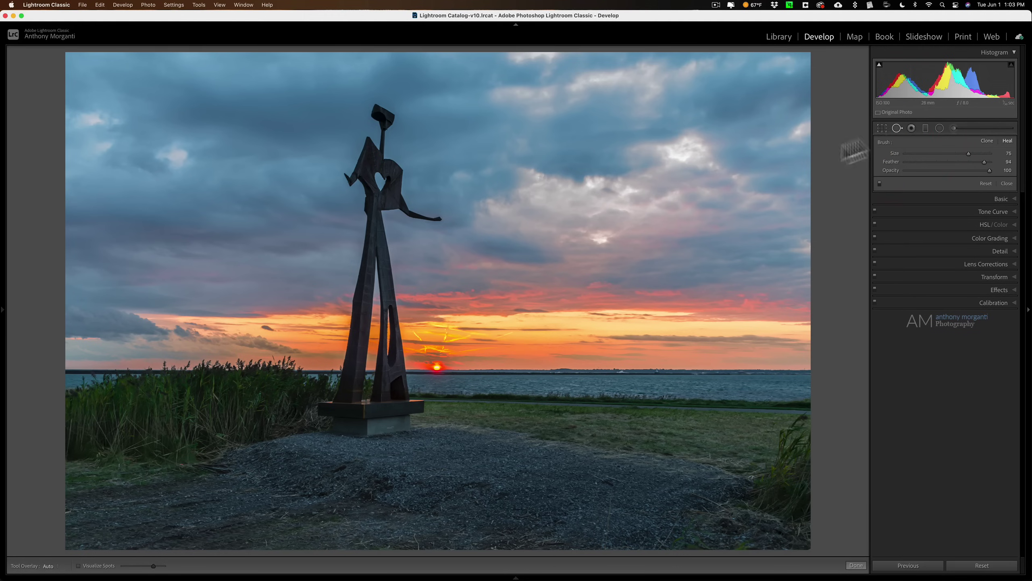
pyautogui.moveTo(573, 182); pyautogui.dragTo(586, 188)
pyautogui.click(643, 165)
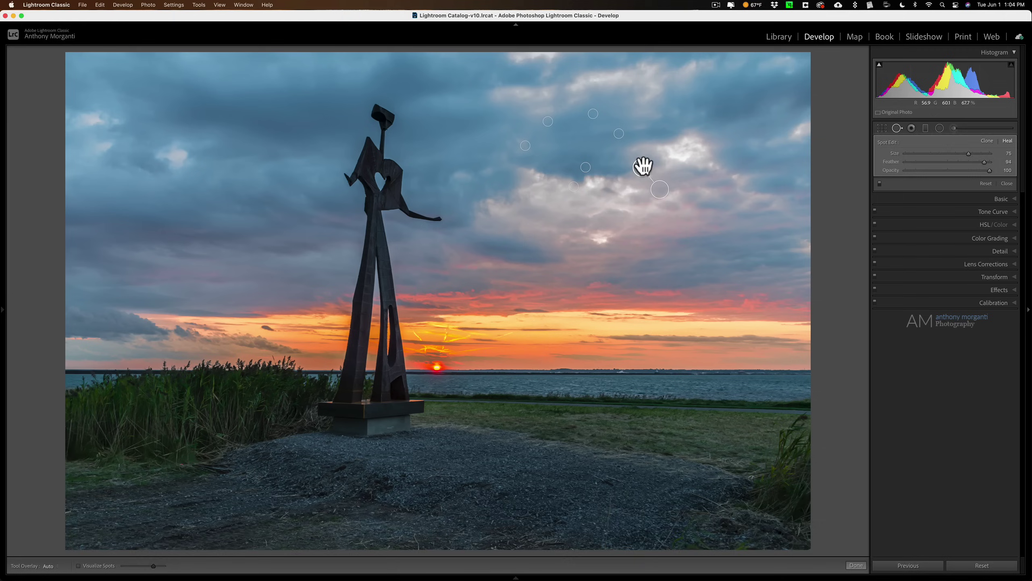
pyautogui.press('BackSpace')
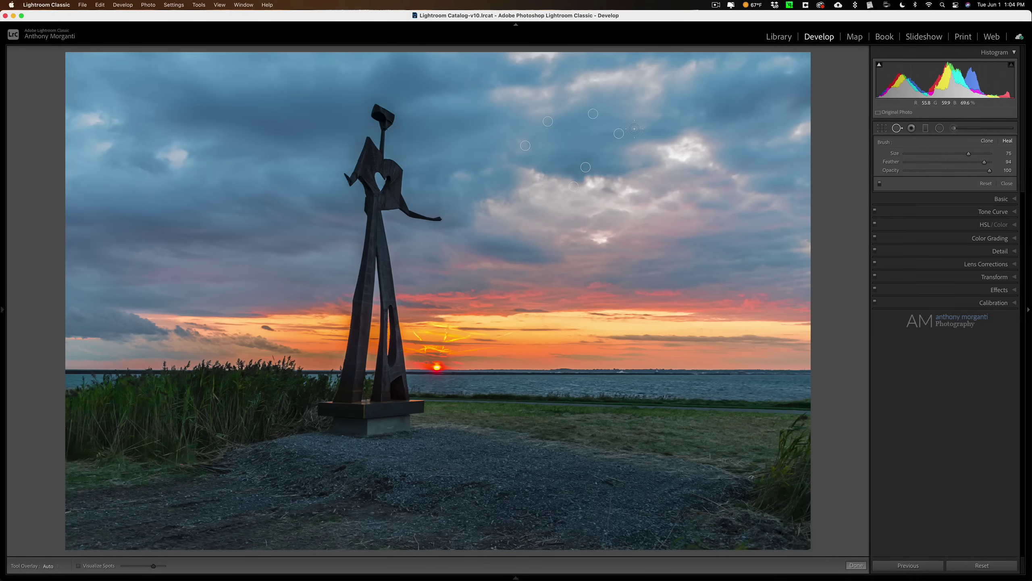
# Delete all remaining healing spots in the sky at once by enclosing them in a rectangle, and close Spot Removal.
pyautogui.press('alt')
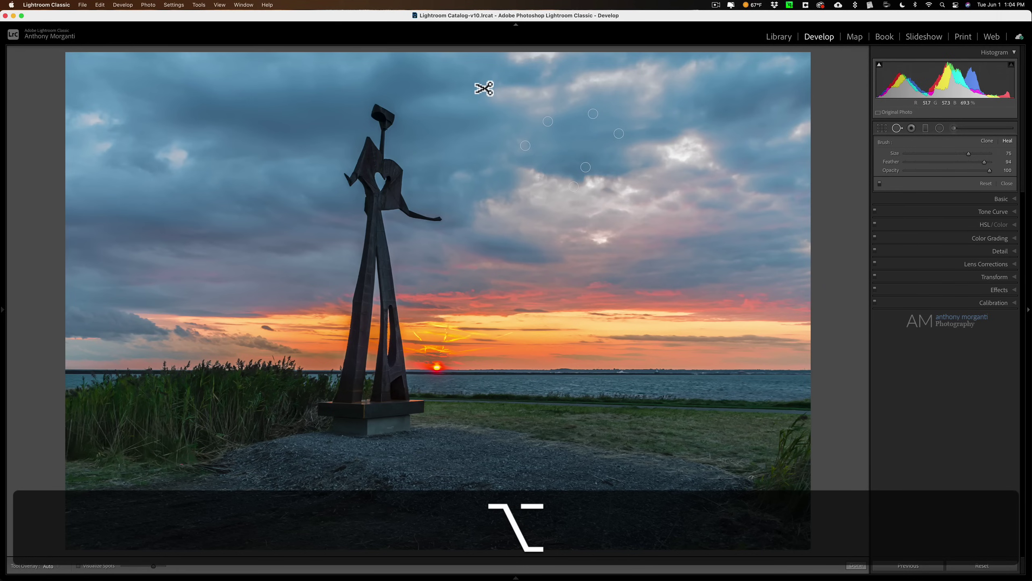
pyautogui.moveTo(484, 88); pyautogui.dragTo(676, 214)
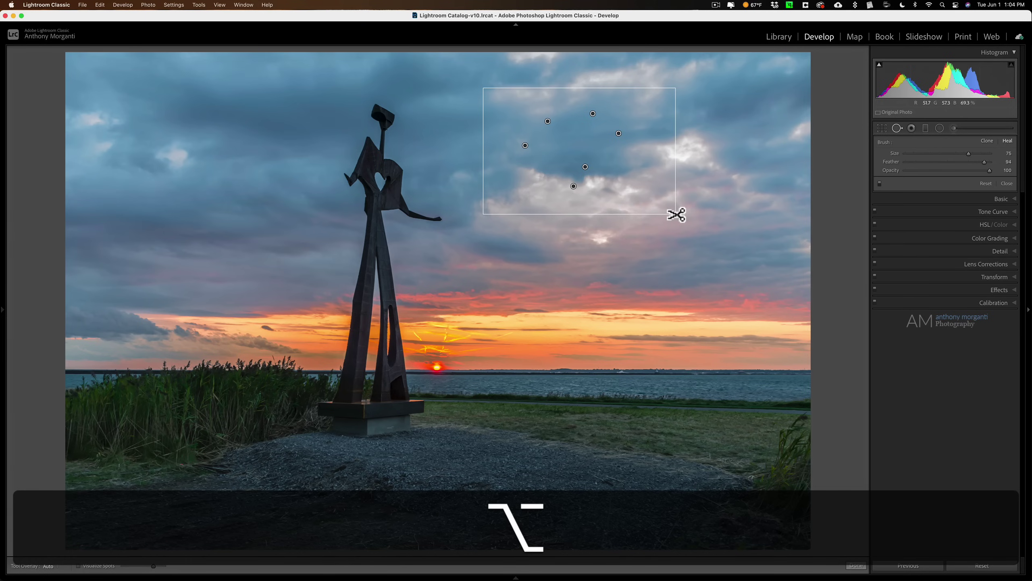
pyautogui.moveTo(676, 214); pyautogui.dragTo(676, 214)
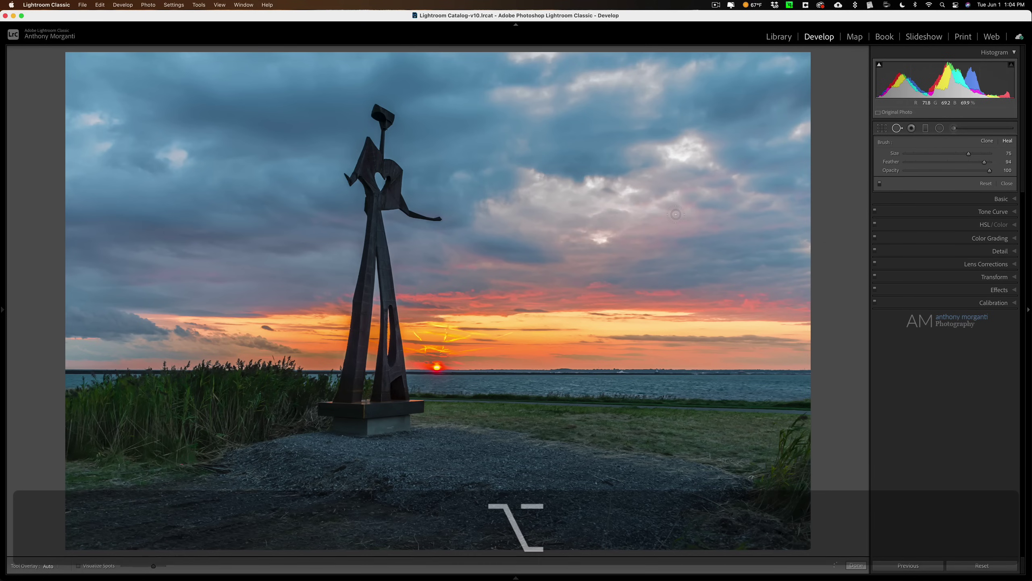
pyautogui.click(898, 126)
# Draw a level graduated filter with exposure -4.00 from mid-sky down to just above the horizon, and delete it.
pyautogui.click(924, 129)
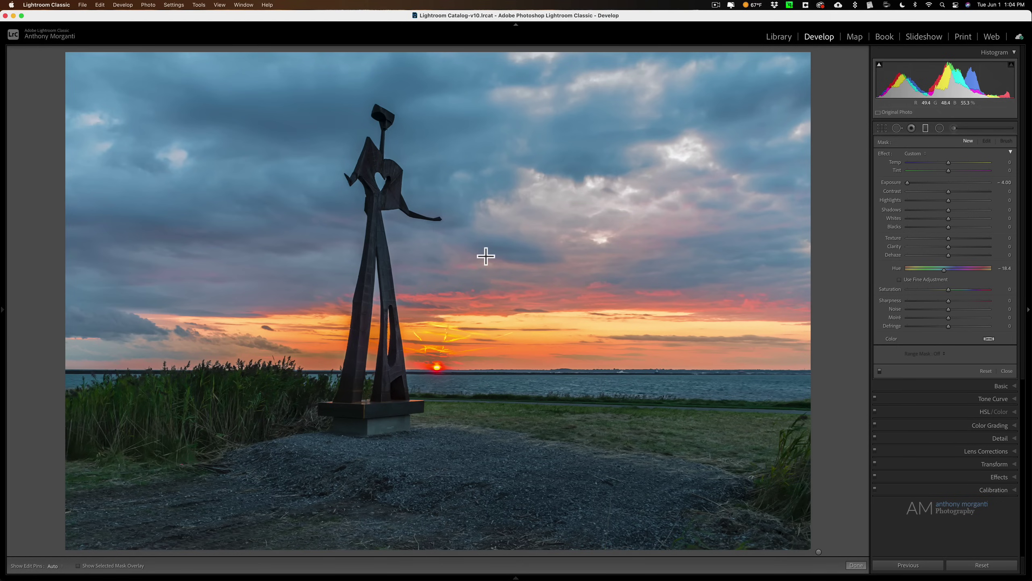
pyautogui.moveTo(486, 257); pyautogui.dragTo(486, 289)
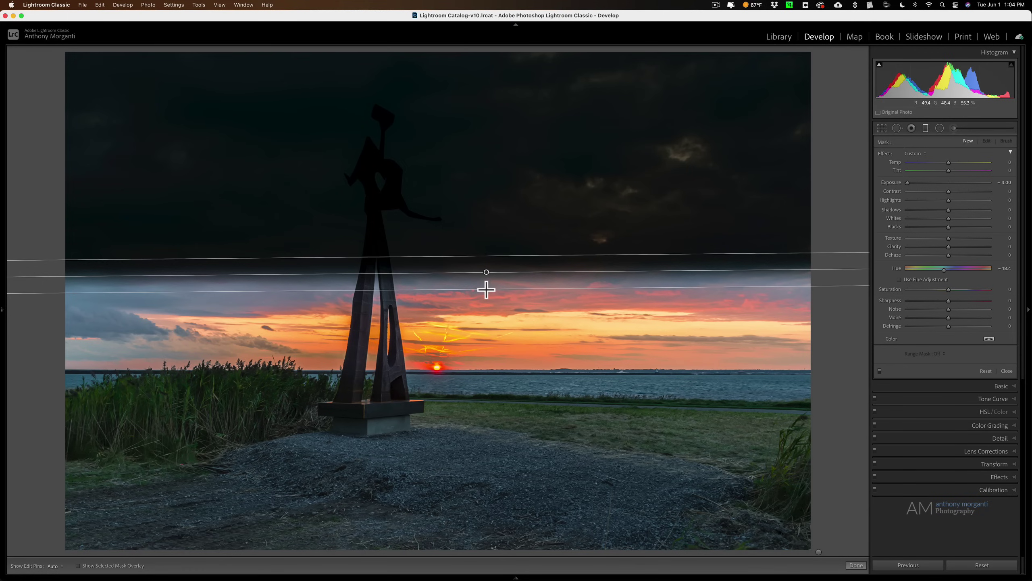
pyautogui.moveTo(486, 290); pyautogui.dragTo(485, 358)
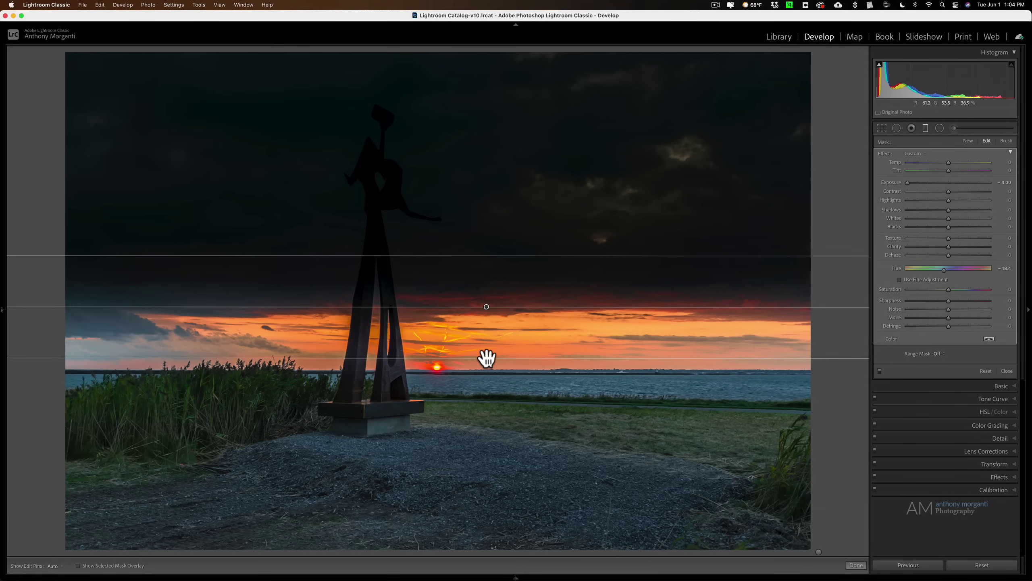
pyautogui.press('BackSpace')
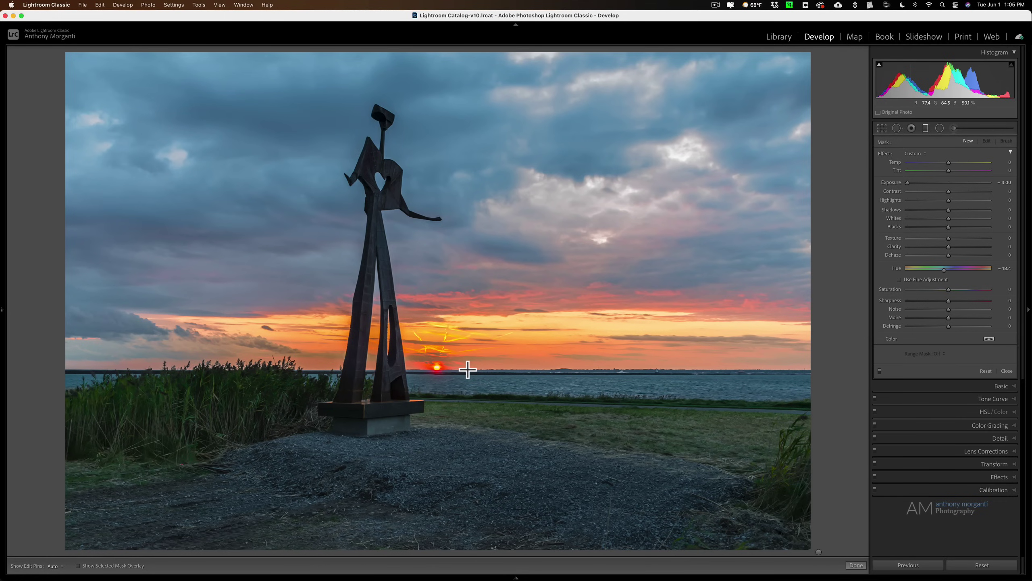
# Try a graduated filter starting just above the horizon and ending below it, and delete it.
pyautogui.moveTo(468, 349); pyautogui.dragTo(470, 391)
pyautogui.click(470, 390)
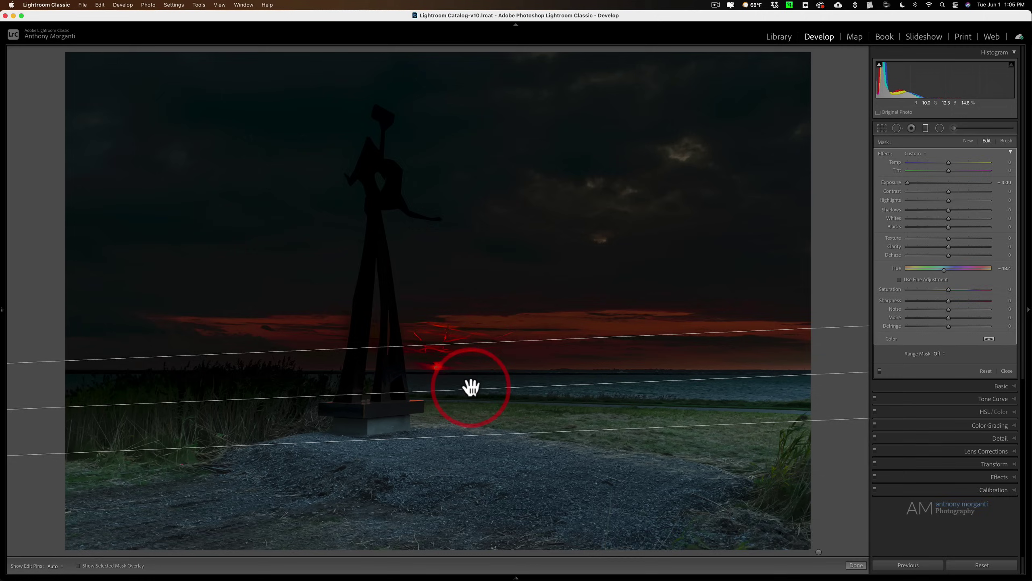
pyautogui.press('BackSpace')
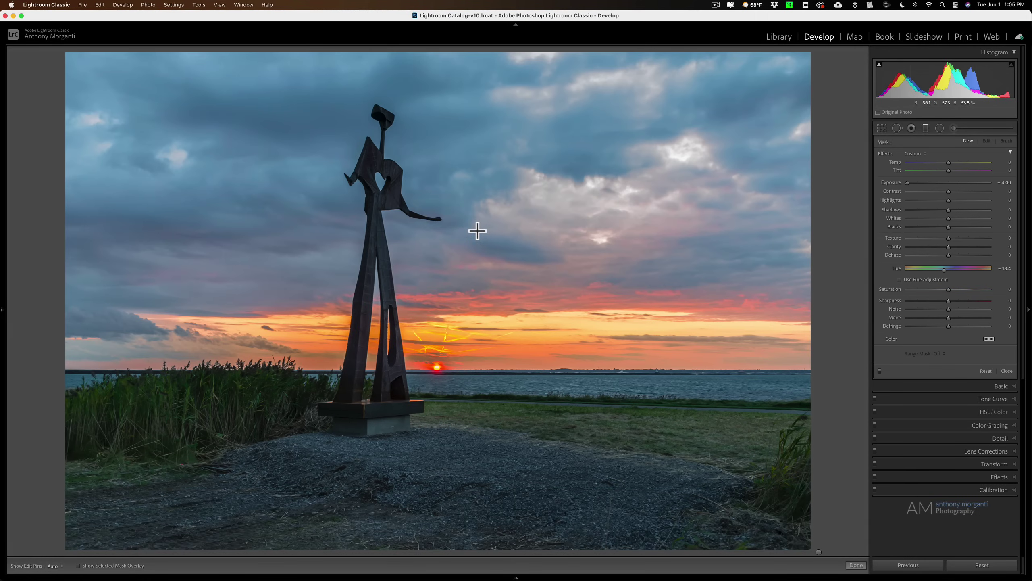
# Try a graduated filter that expands in both directions from its centre in the middle of the sky, and delete it.
pyautogui.press('alt')
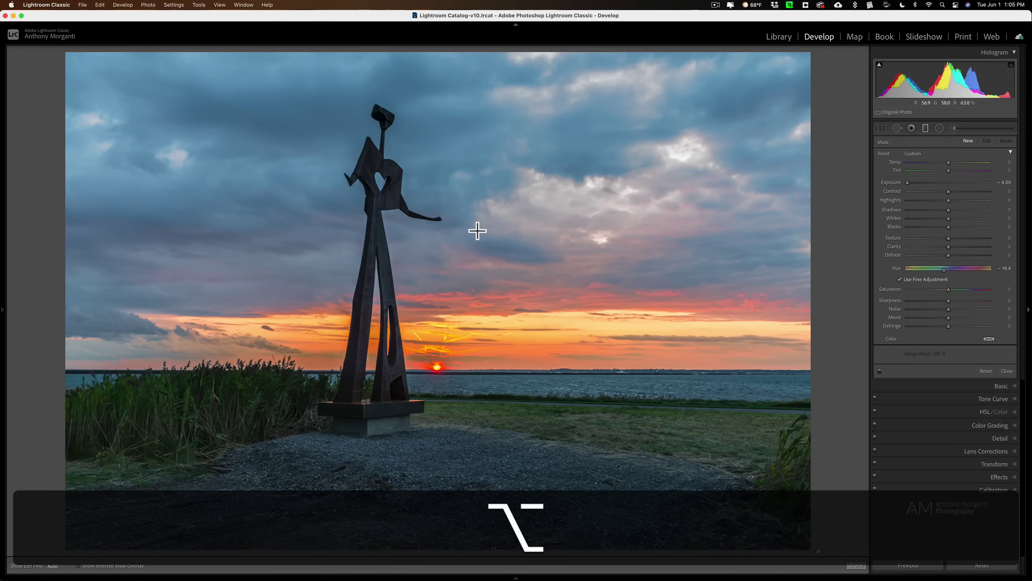
pyautogui.moveTo(478, 230); pyautogui.dragTo(472, 272)
pyautogui.press('BackSpace')
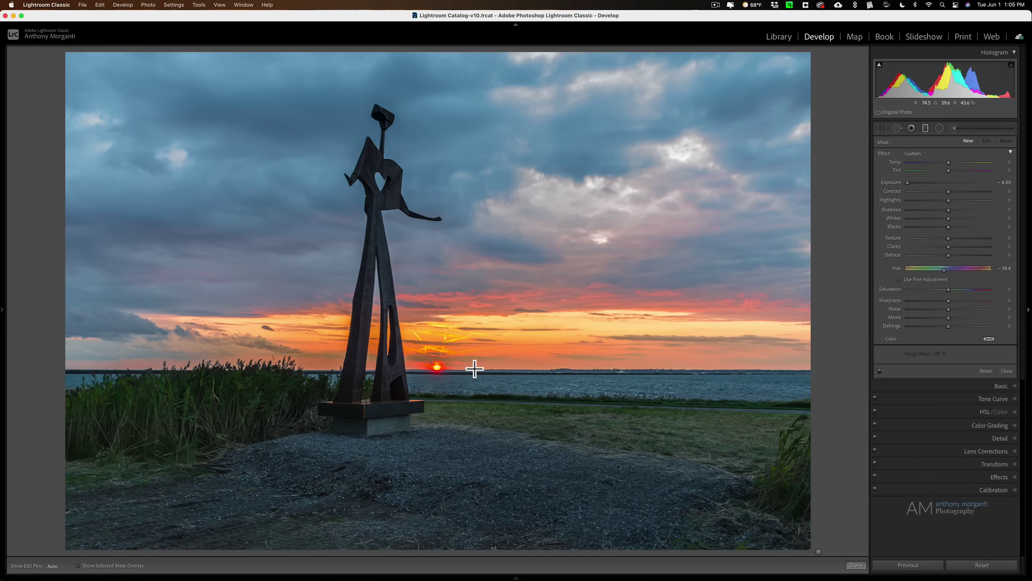
# Draw a perfectly level graduated filter expanding both ways from a centre line on the horizon, and delete it.
pyautogui.hotkey('shift', 'alt')
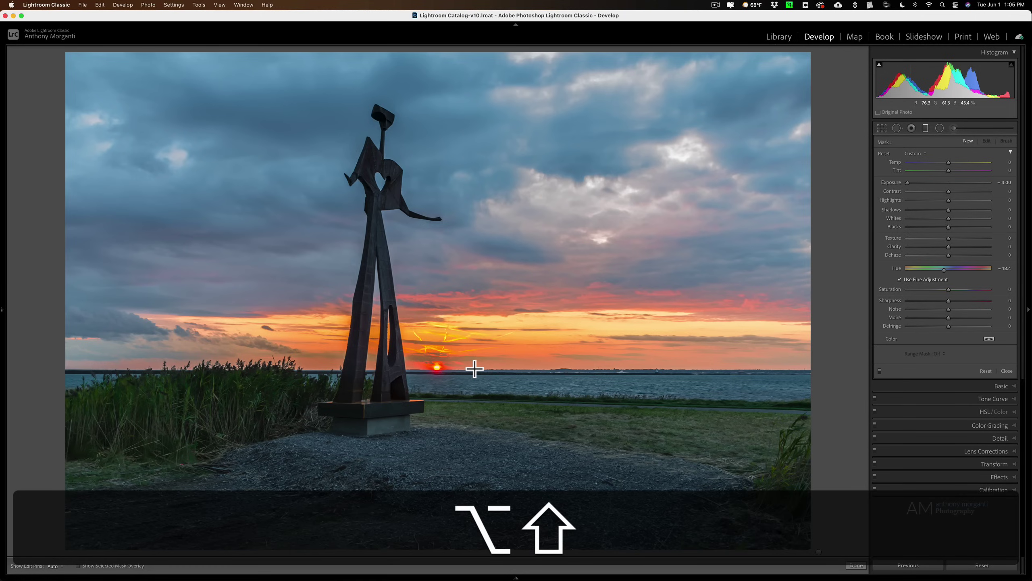
pyautogui.moveTo(474, 369); pyautogui.dragTo(474, 421)
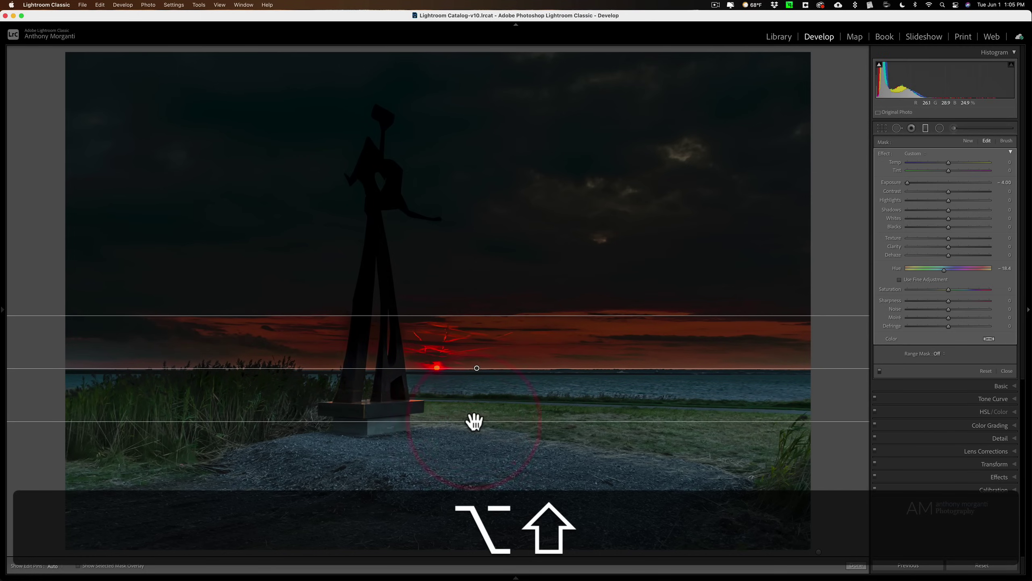
pyautogui.hotkey('alt', 'shift', 'BackSpace')
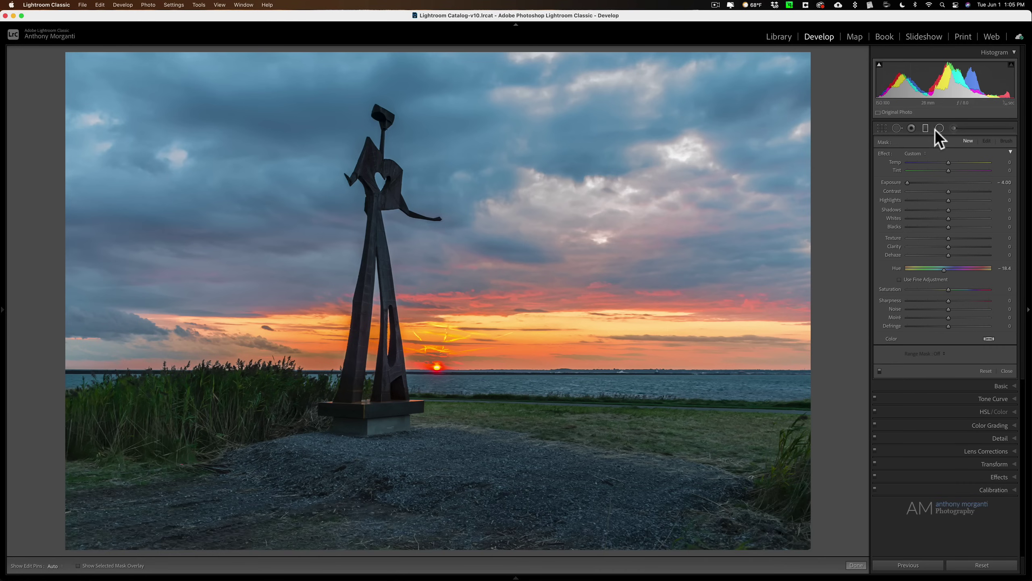
# Draw a radial filter with exposure -4.00 in the clouds beside the sculpture, and delete it.
pyautogui.click(939, 127)
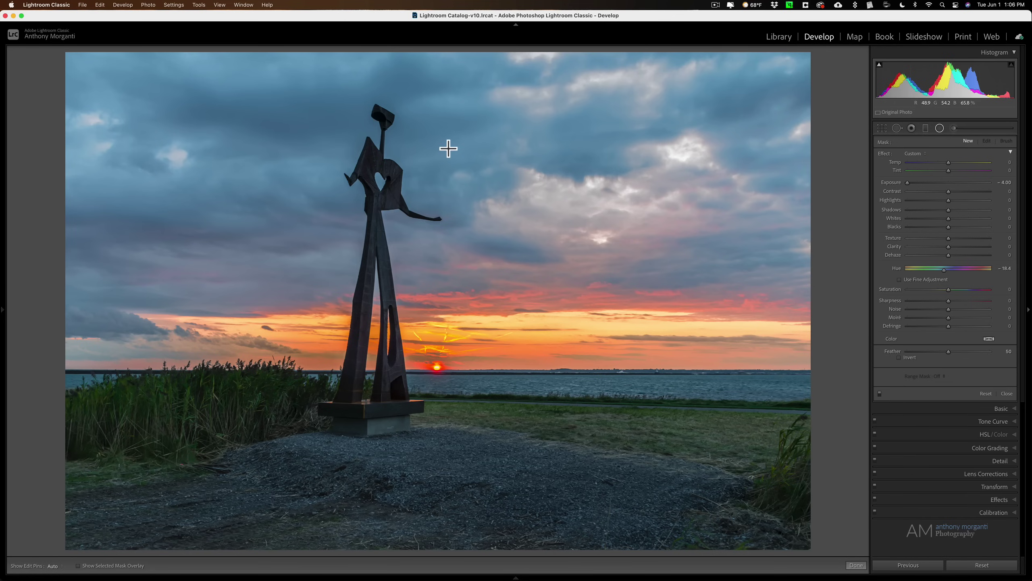
pyautogui.moveTo(448, 148); pyautogui.dragTo(583, 277)
pyautogui.press('BackSpace')
# Draw a radial filter outward from its corner in the sky's upper-left area, and delete it.
pyautogui.press('alt')
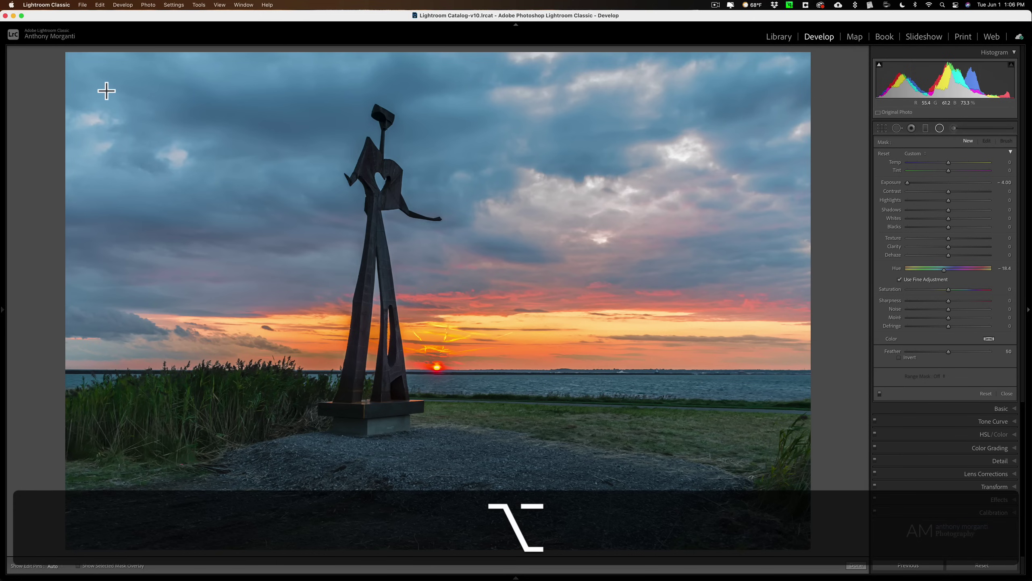
pyautogui.moveTo(106, 90); pyautogui.dragTo(209, 194)
pyautogui.hotkey('alt', 'BackSpace')
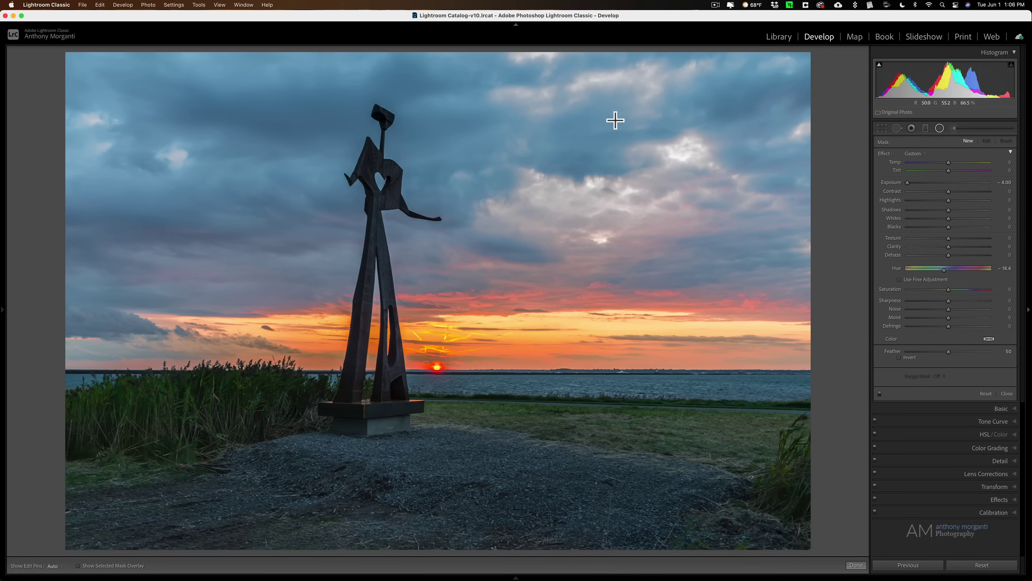
# Paint a zigzag Adjustment Brush stroke with exposure -4.00 and brush size 9.0 over the clouds beside the sculpture.
pyautogui.click(954, 128)
pyautogui.press(']')
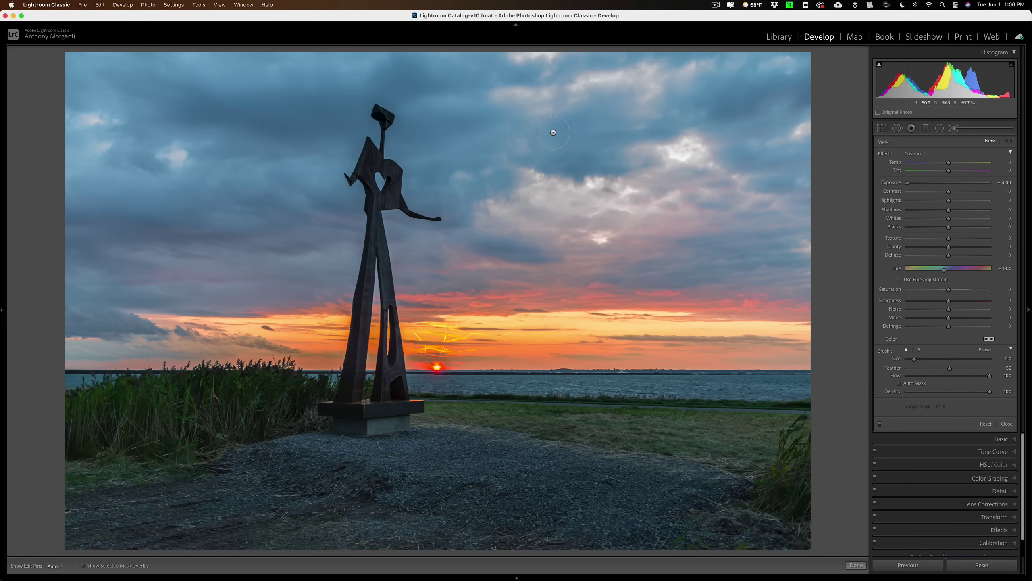
pyautogui.moveTo(553, 134)
pyautogui.mouseDown()
pyautogui.moveTo(584, 150)
pyautogui.moveTo(601, 200)
pyautogui.moveTo(563, 234)
pyautogui.moveTo(621, 303)
pyautogui.mouseUp()
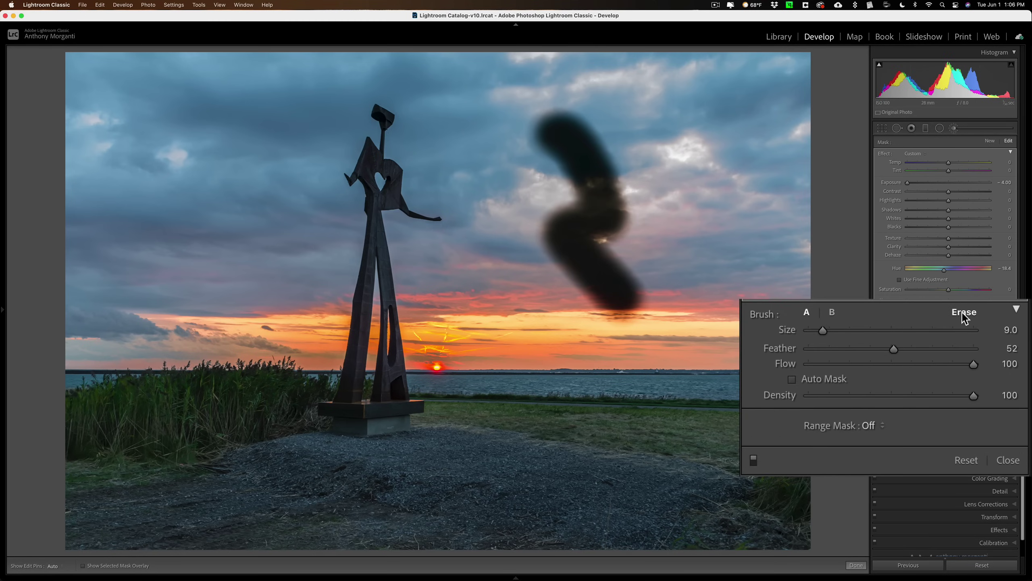
# Erase the lower half of the dark brush stroke with the size 14.0 eraser.
pyautogui.click(962, 312)
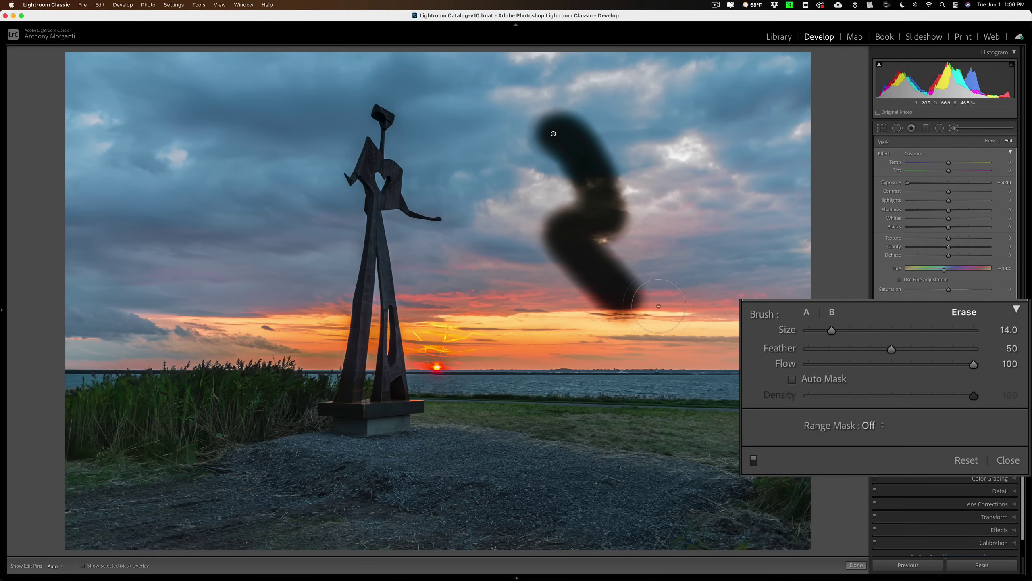
pyautogui.click(805, 312)
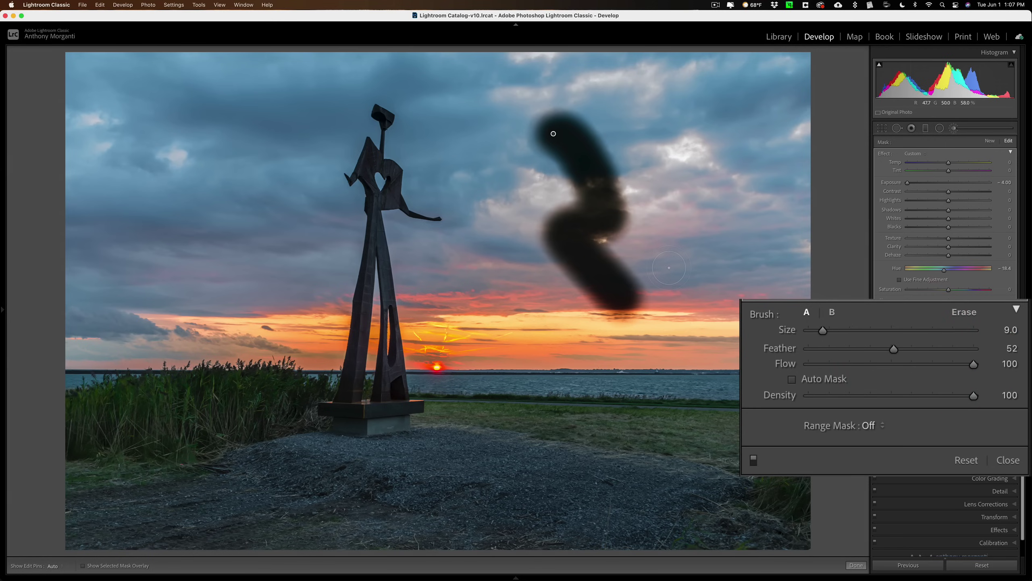
pyautogui.press('alt')
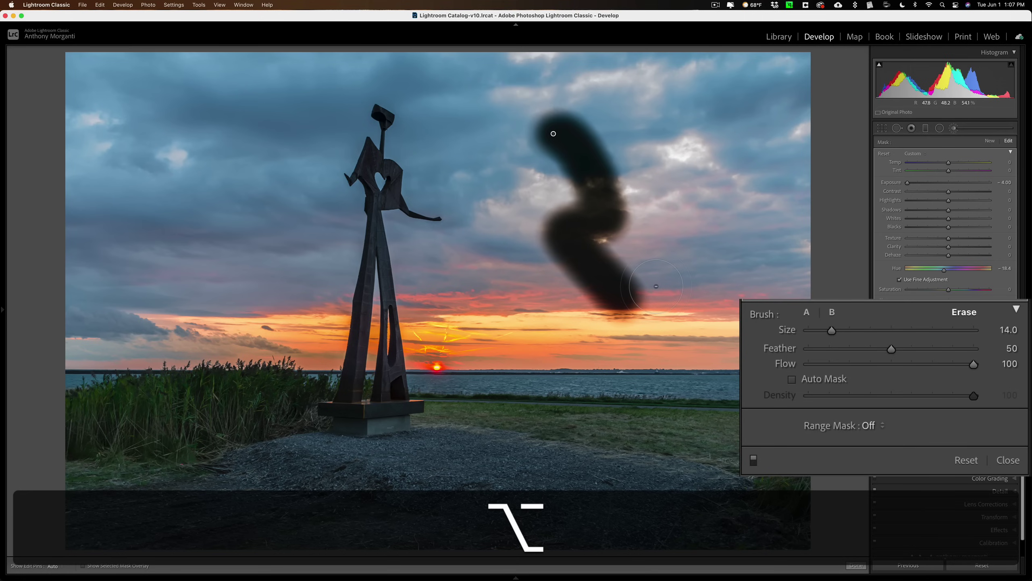
pyautogui.moveTo(656, 287)
pyautogui.mouseDown()
pyautogui.moveTo(576, 302)
pyautogui.moveTo(620, 242)
pyautogui.moveTo(569, 266)
pyautogui.moveTo(581, 237)
pyautogui.moveTo(536, 235)
pyautogui.moveTo(658, 229)
pyautogui.moveTo(610, 230)
pyautogui.mouseUp()
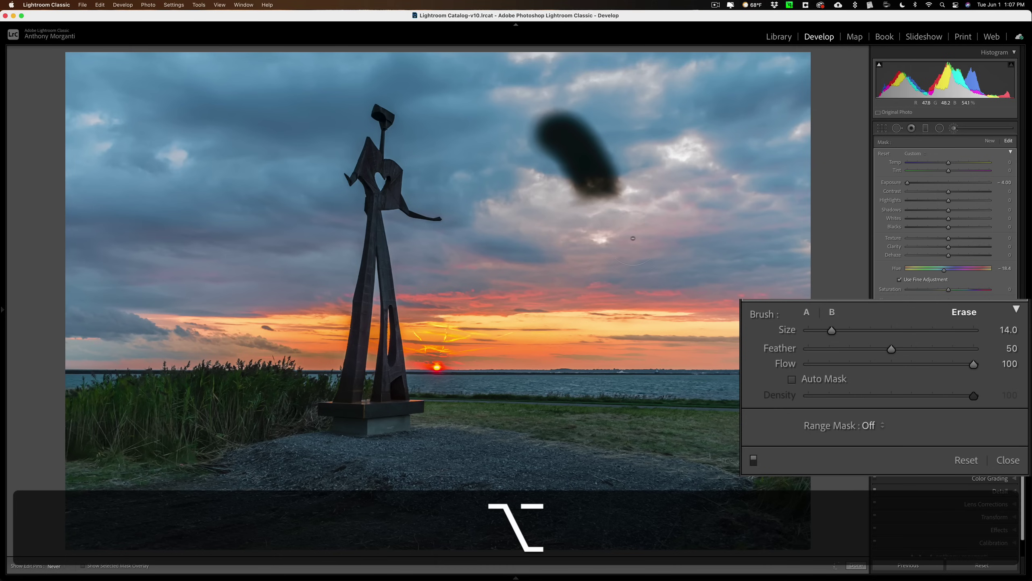
# Return to brush A, delete the remaining brush adjustment and close the Adjustment Brush.
pyautogui.click(805, 312)
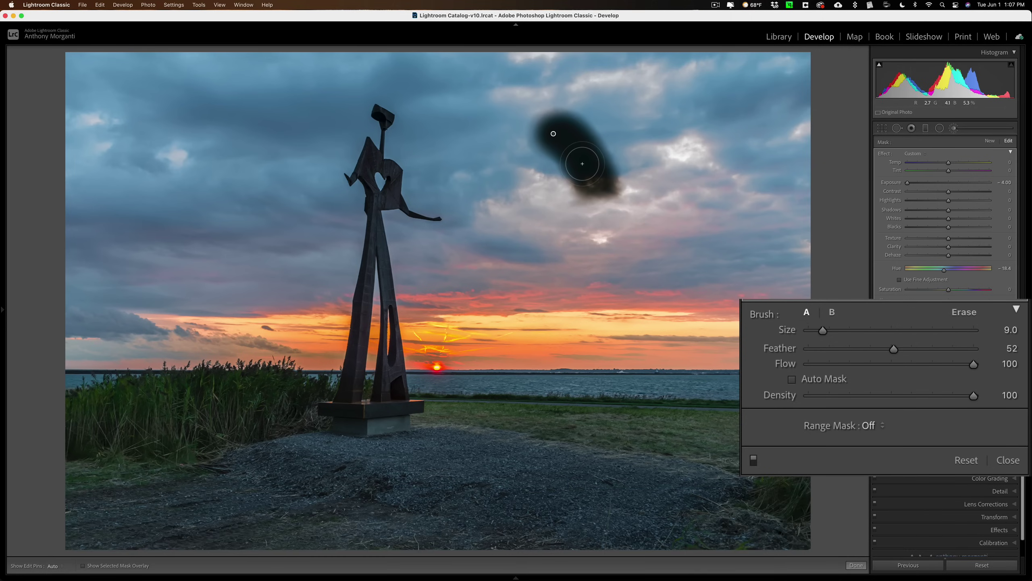
pyautogui.press('BackSpace')
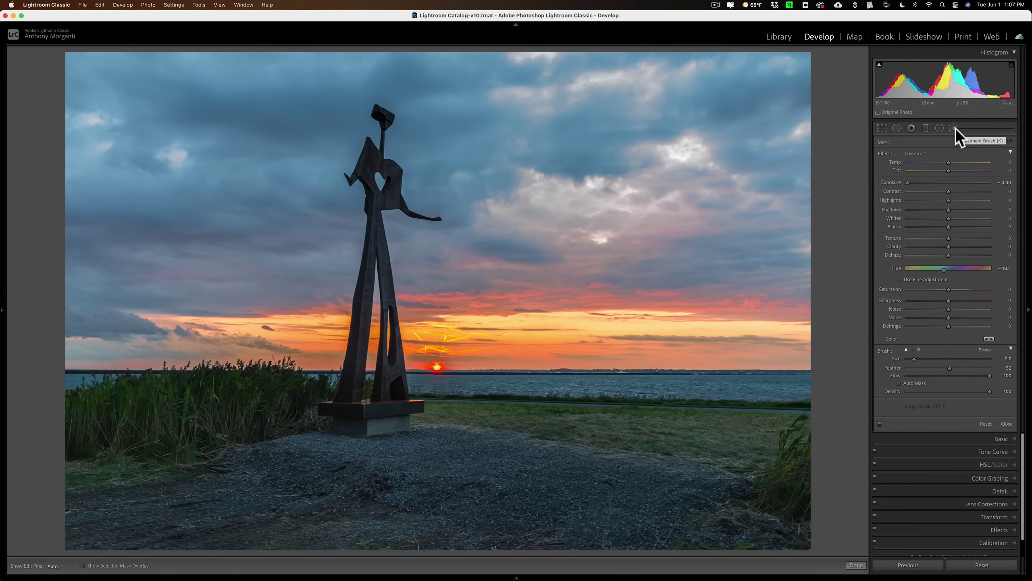
pyautogui.click(956, 128)
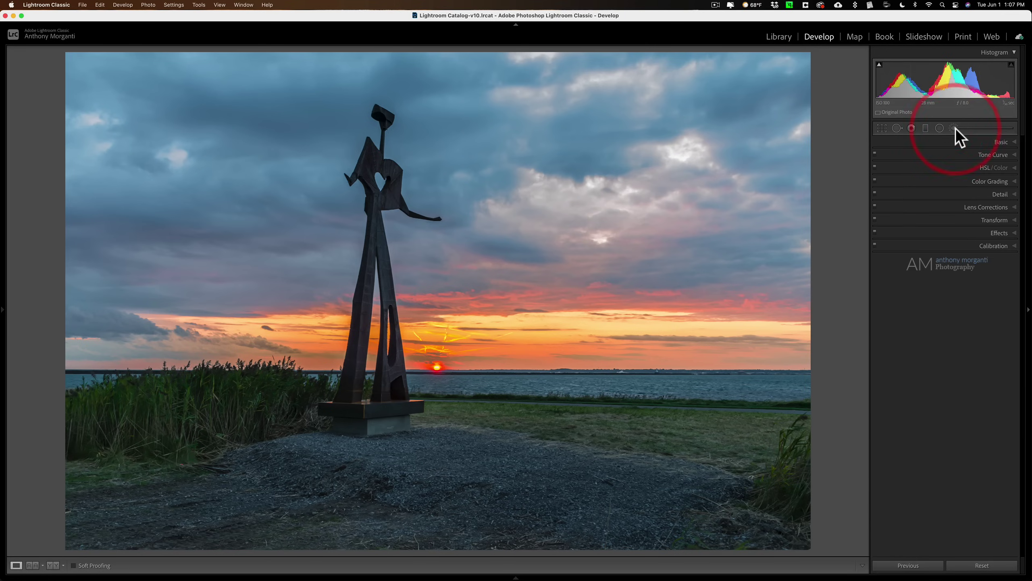
# Reset all the Basic Tone adjustments together, and undo the reset.
pyautogui.click(1000, 142)
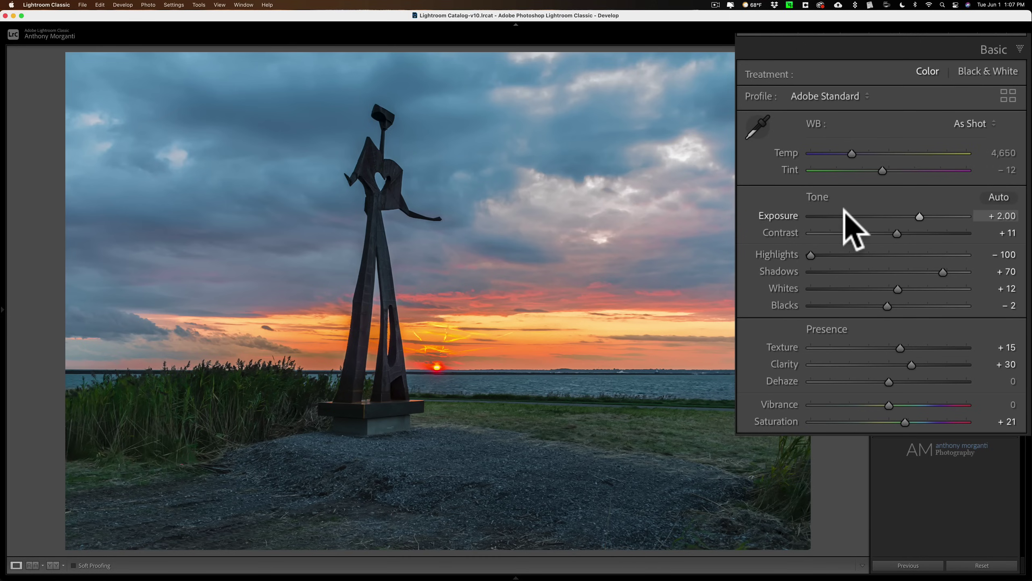
pyautogui.press('alt')
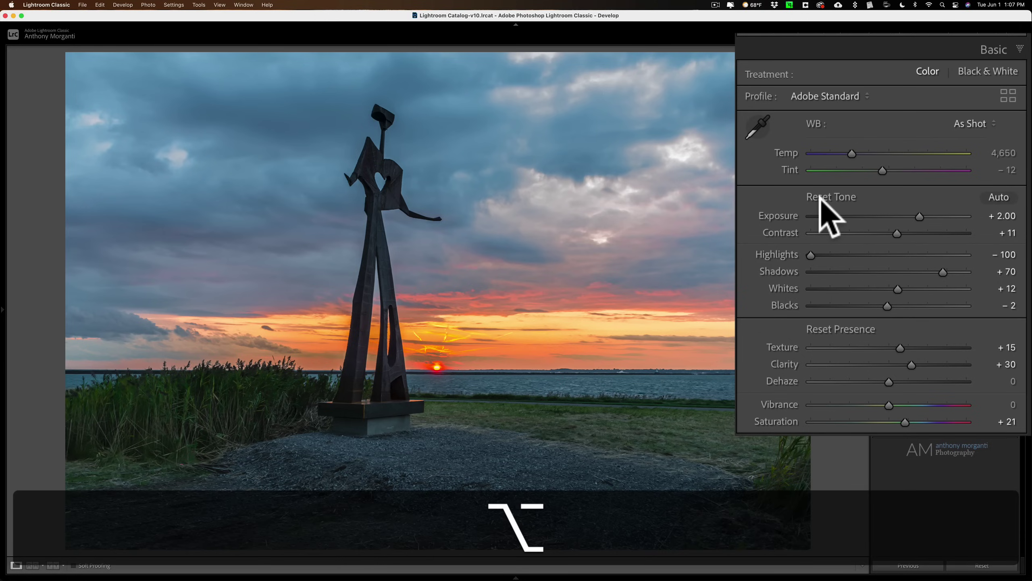
pyautogui.keyDown('alt'); pyautogui.click(818, 198); pyautogui.keyUp('alt')
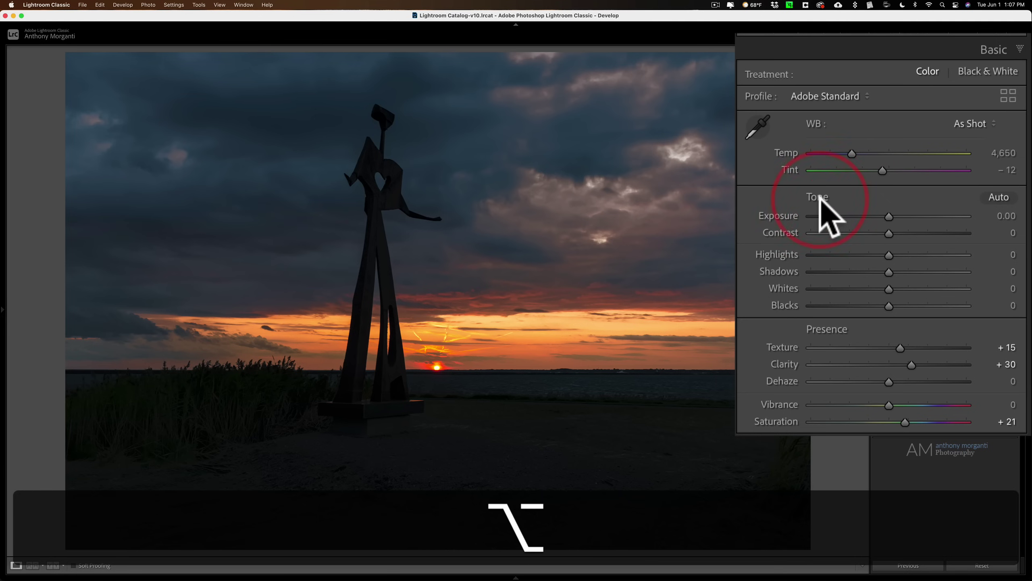
pyautogui.press('super+z')
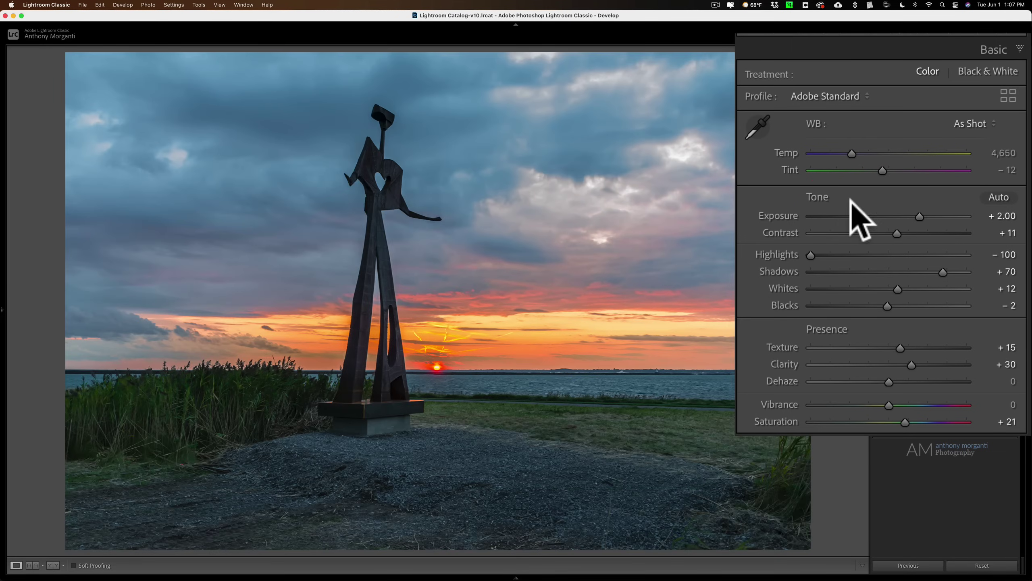
# Examine which reset options appear in the Basic, Tone Curve, and HSL Luminance and Saturation settings.
pyautogui.press('alt')
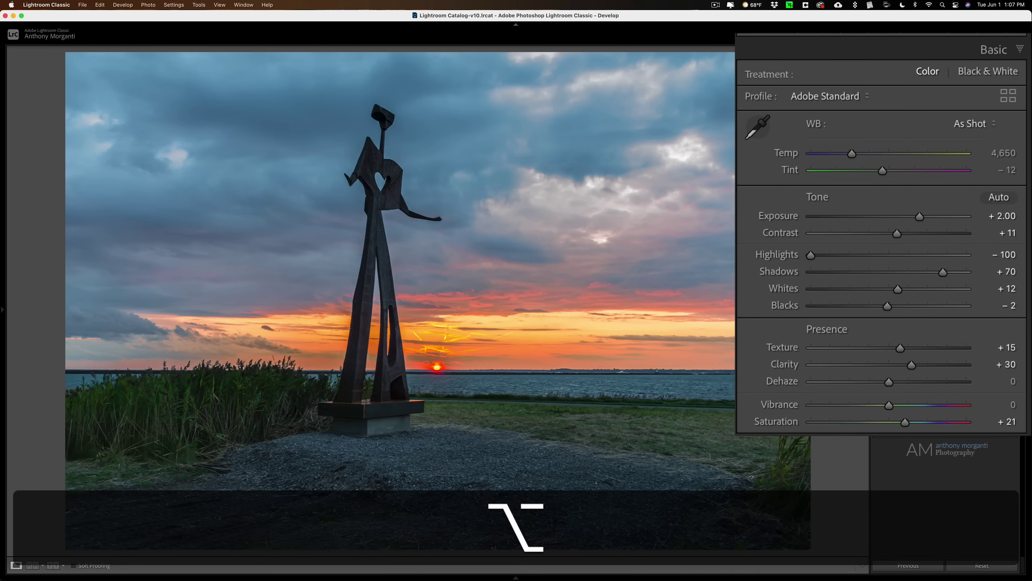
pyautogui.press('super+2')
pyautogui.press('alt')
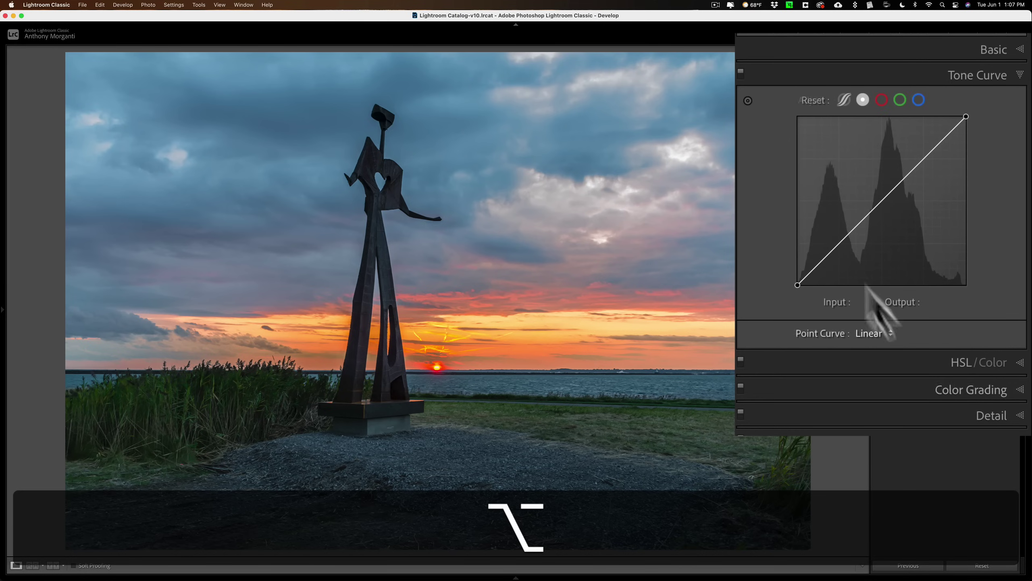
pyautogui.click(1018, 366)
pyautogui.press('alt')
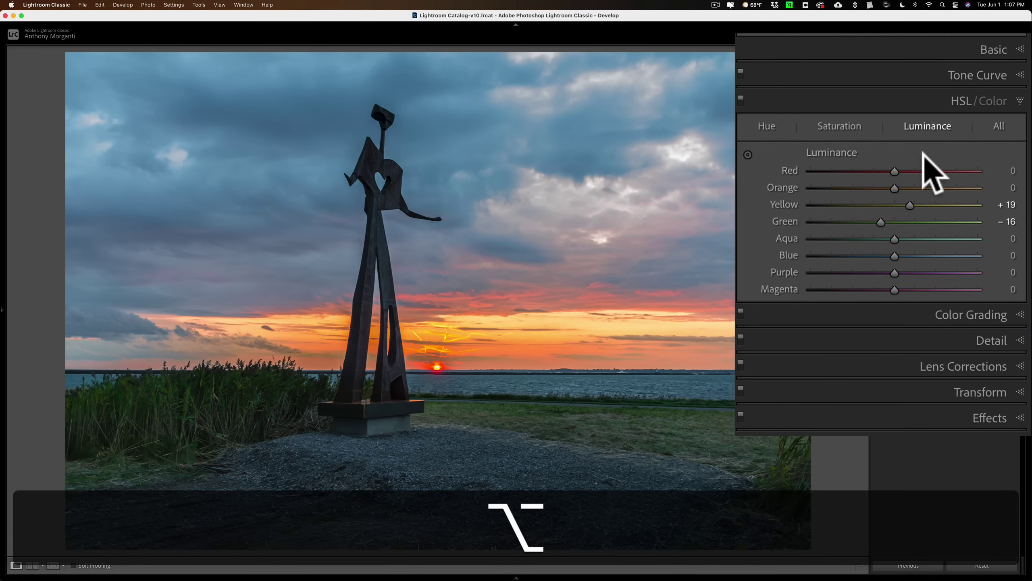
pyautogui.click(842, 128)
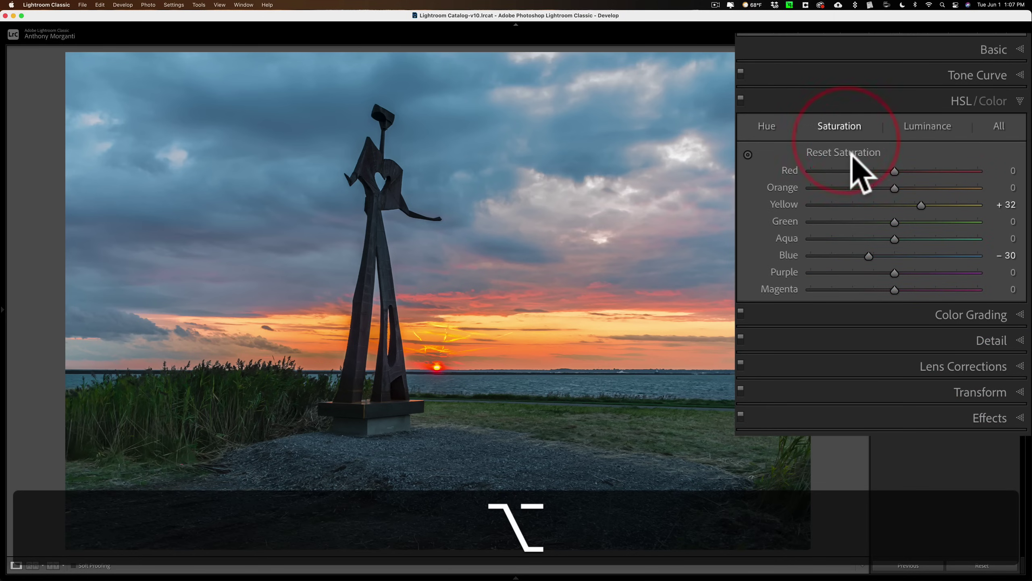
pyautogui.click(1021, 101)
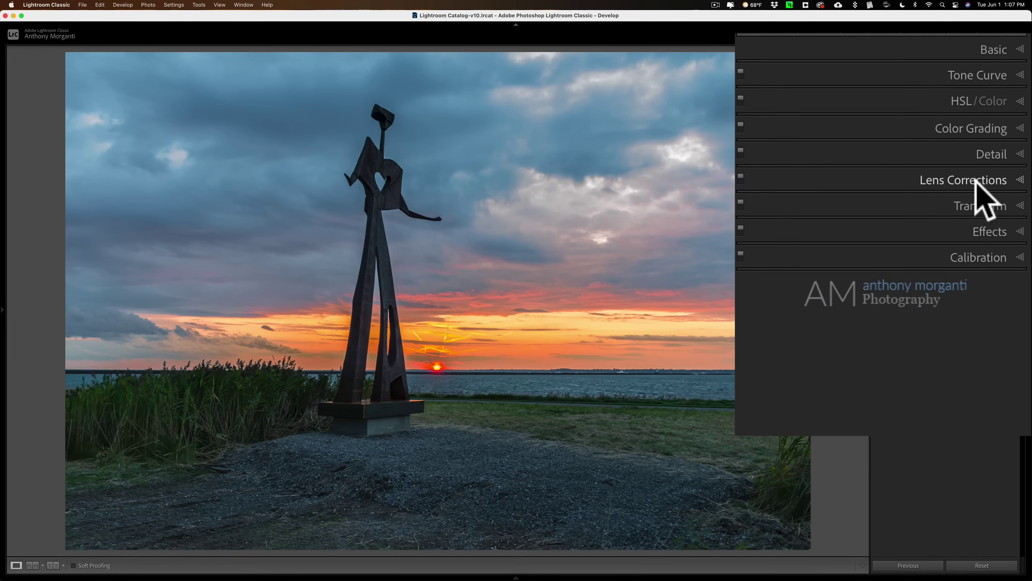
# Reset the whole Tone group in the Basic settings by its heading, and undo the reset.
pyautogui.click(994, 43)
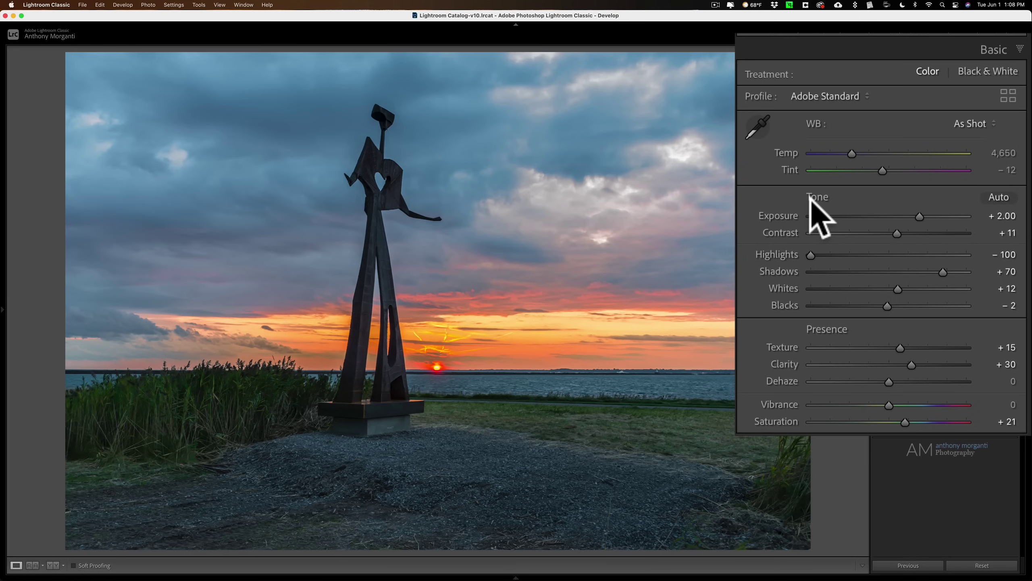
pyautogui.press('alt')
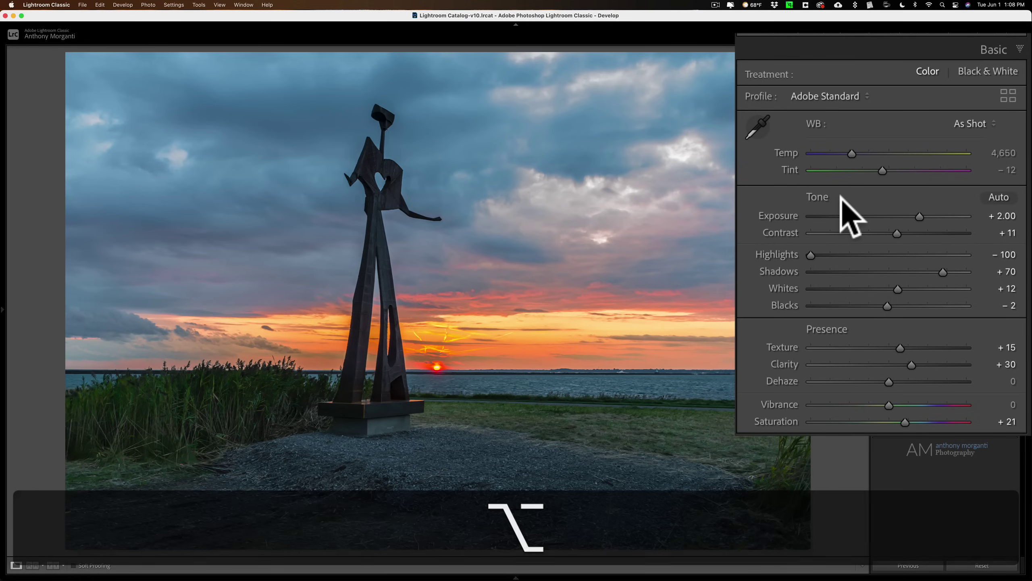
pyautogui.doubleClick(816, 198)
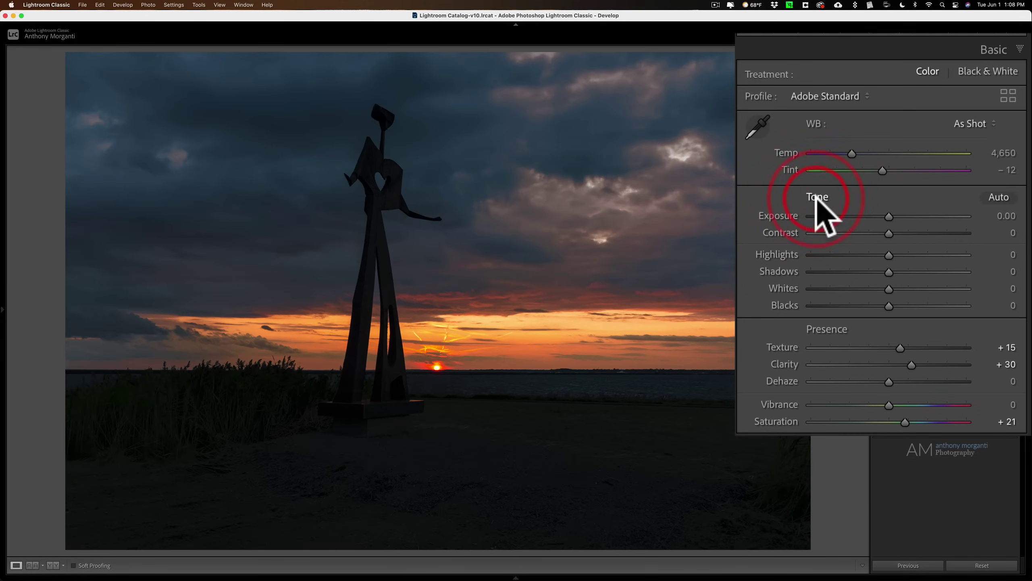
pyautogui.press('super+z')
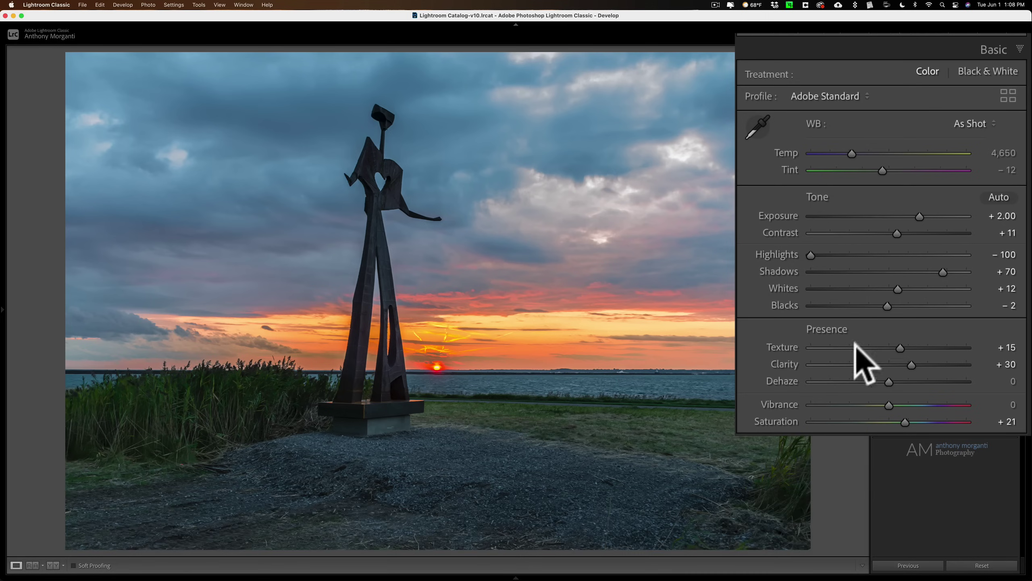
# Reset the whole Presence group in the Basic settings by its heading, and undo the reset.
pyautogui.press('alt')
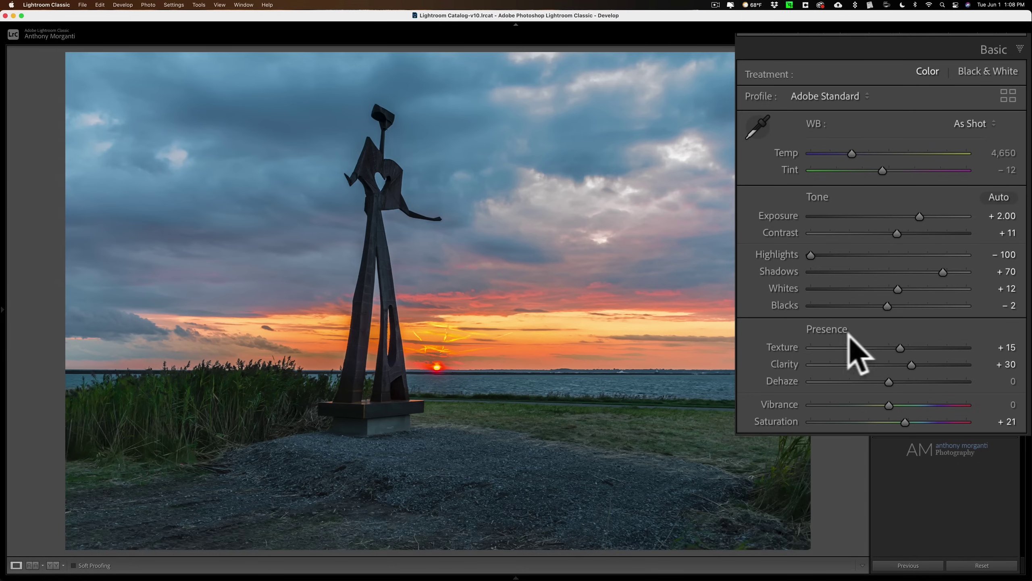
pyautogui.doubleClick(827, 328)
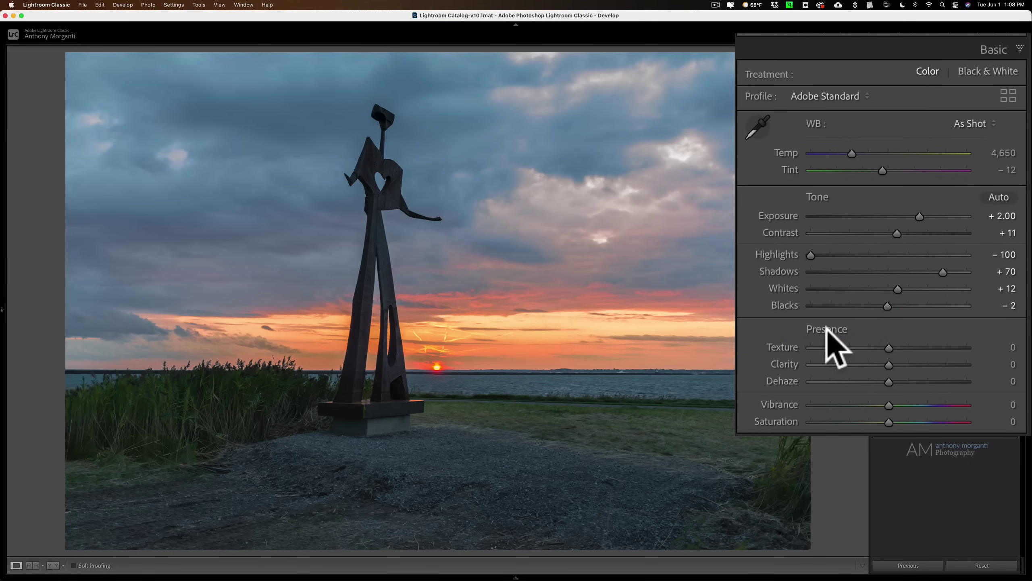
pyautogui.press('super+z')
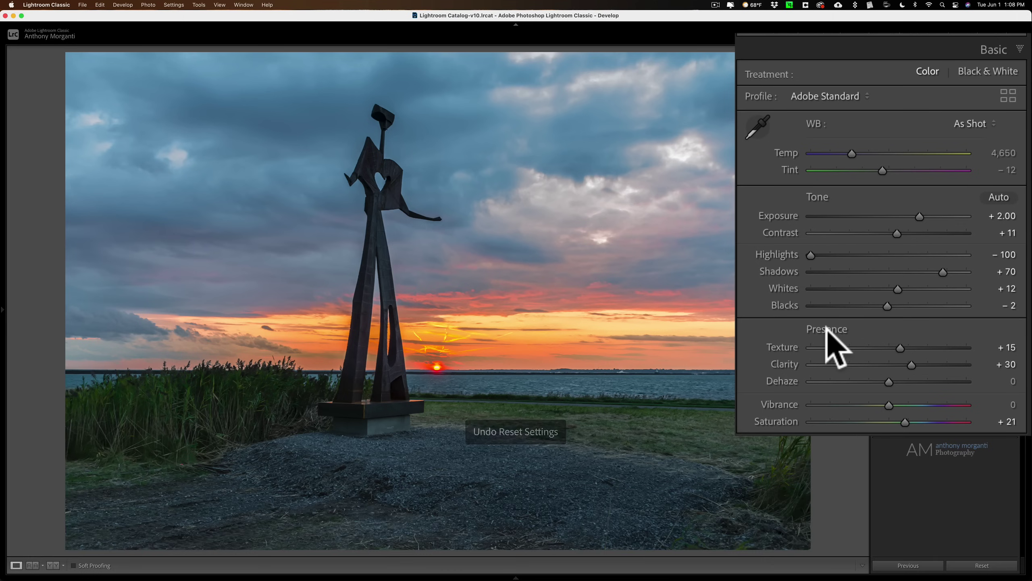
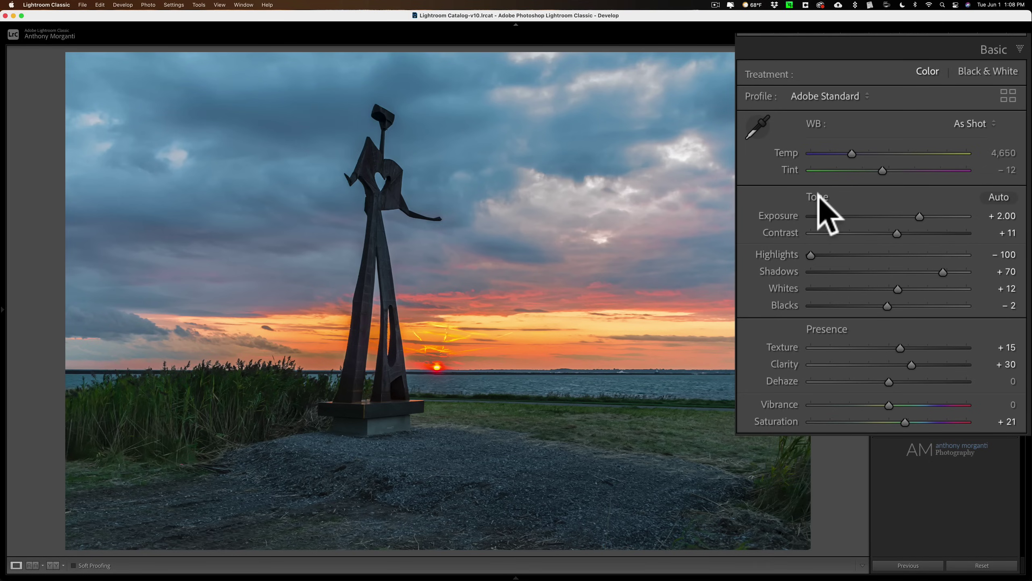
# Set Whites to +12 and Blacks to -15 while previewing the highlight and shadow clipping on the photo.
pyautogui.press('alt')
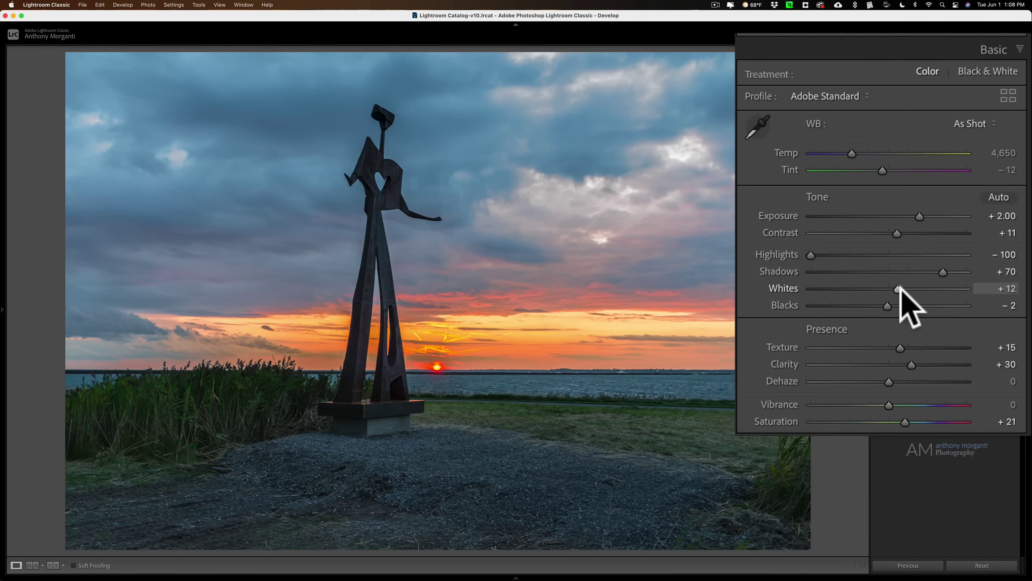
pyautogui.press('alt')
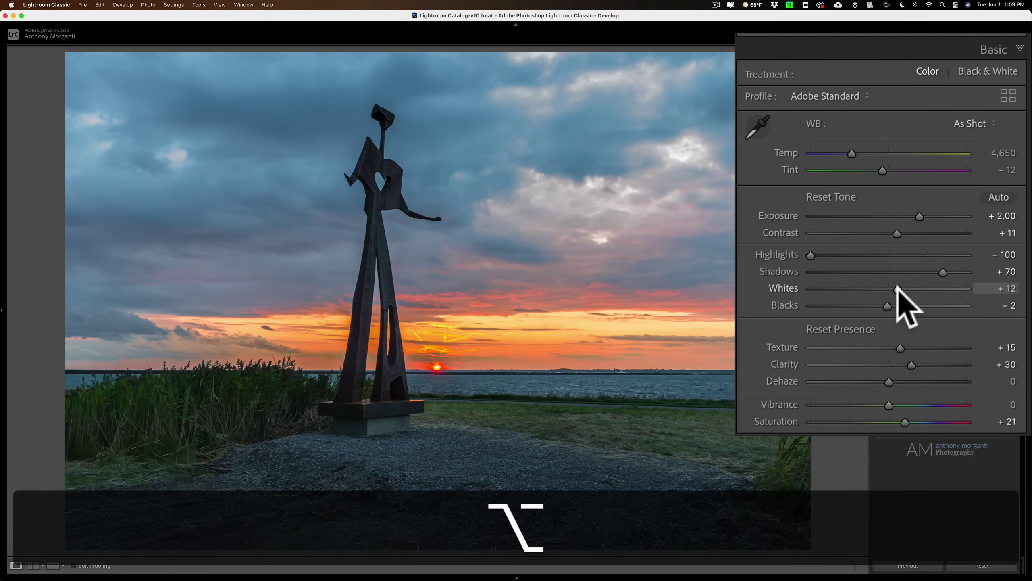
pyautogui.moveTo(897, 287); pyautogui.dragTo(898, 287)
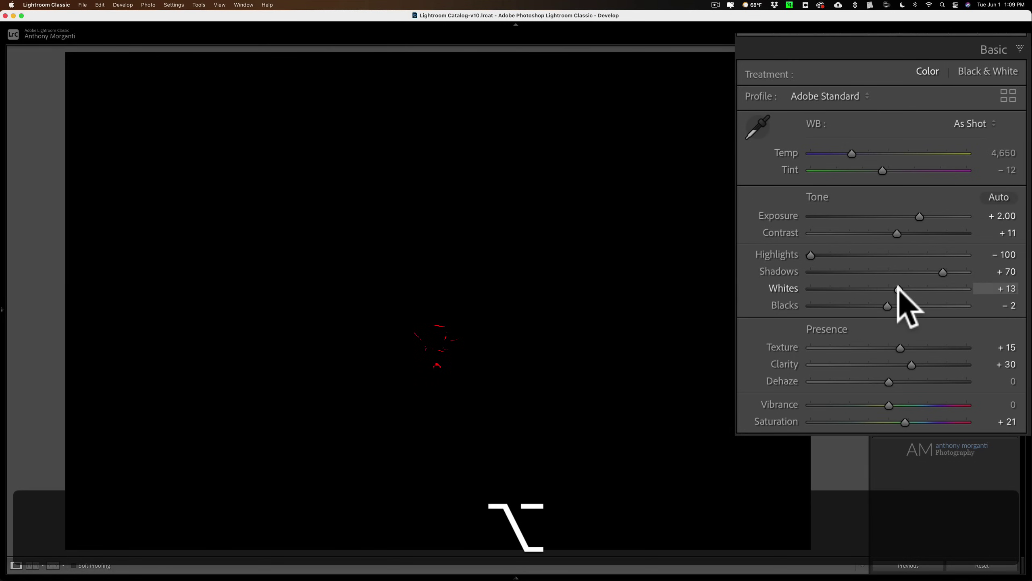
pyautogui.moveTo(899, 288)
pyautogui.mouseDown()
pyautogui.moveTo(966, 289)
pyautogui.moveTo(897, 289)
pyautogui.mouseUp()
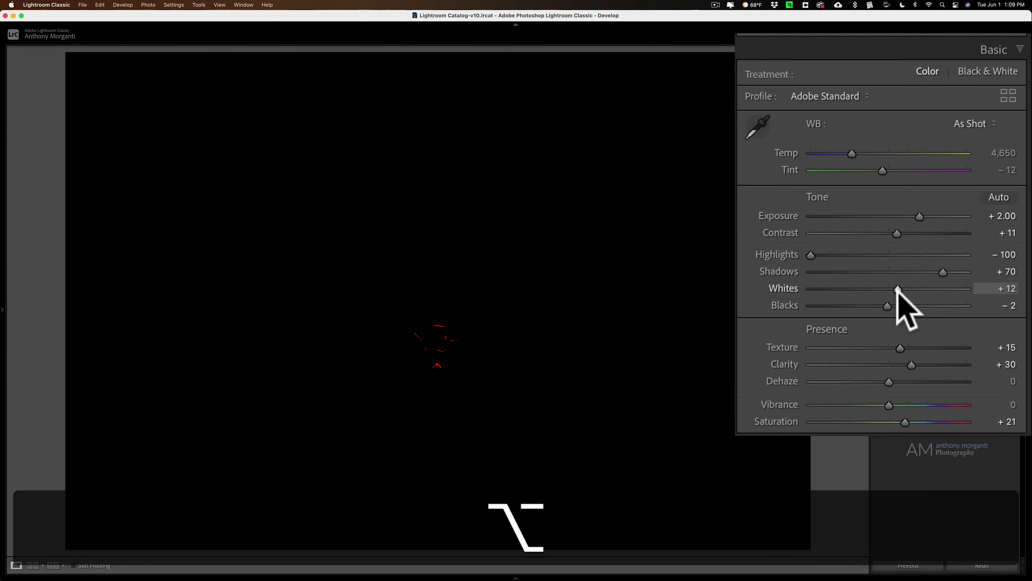
pyautogui.moveTo(898, 290); pyautogui.dragTo(896, 290)
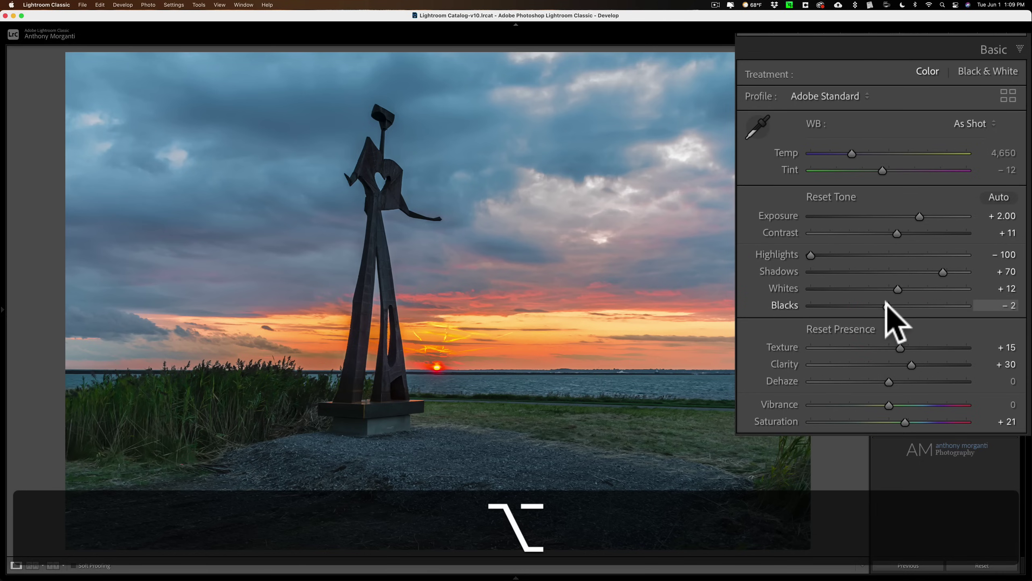
pyautogui.moveTo(886, 304); pyautogui.dragTo(871, 303)
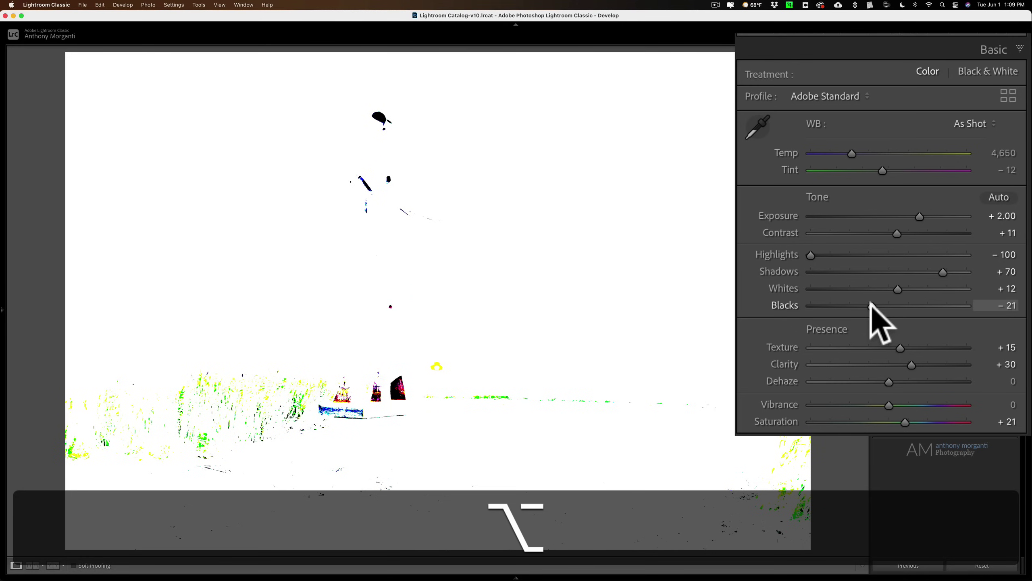
pyautogui.moveTo(870, 304); pyautogui.dragTo(876, 303)
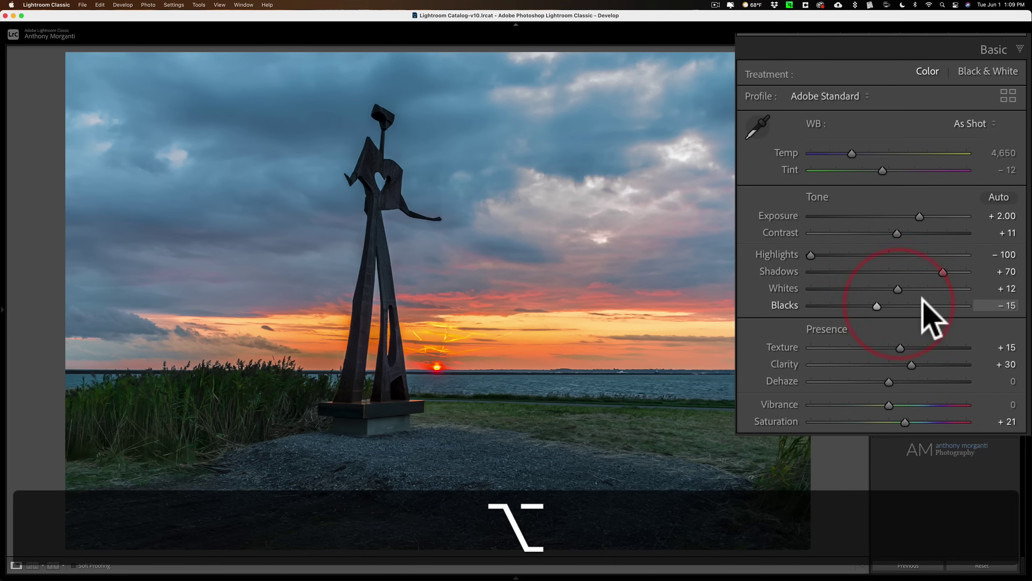
# Set Exposure to +2.30 and Contrast to +17, trying the clipping preview also on Highlights, Shadows and Dehaze.
pyautogui.press('alt')
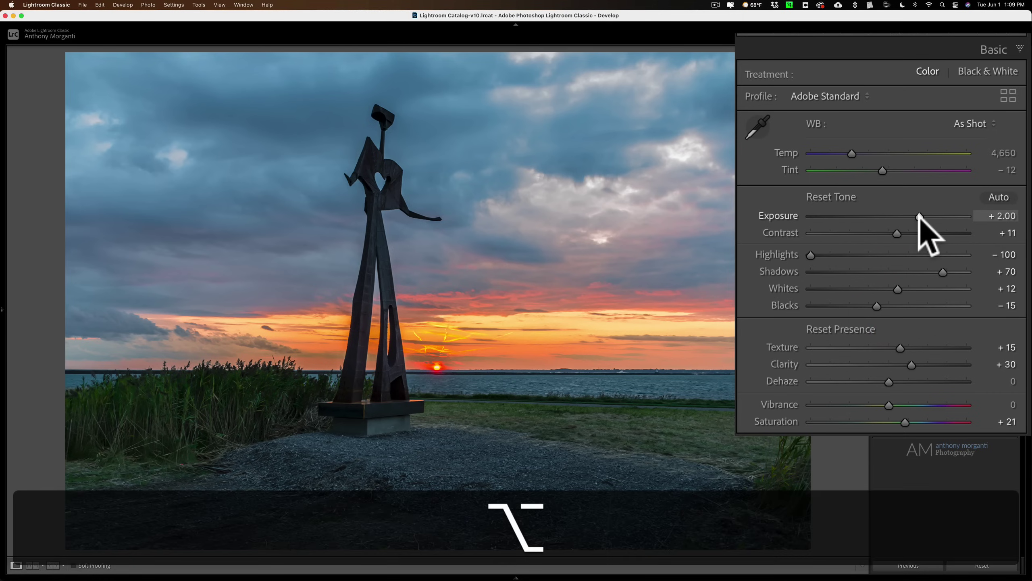
pyautogui.keyDown('alt'); pyautogui.click(919, 216); pyautogui.keyUp('alt')
pyautogui.moveTo(919, 217); pyautogui.dragTo(903, 233)
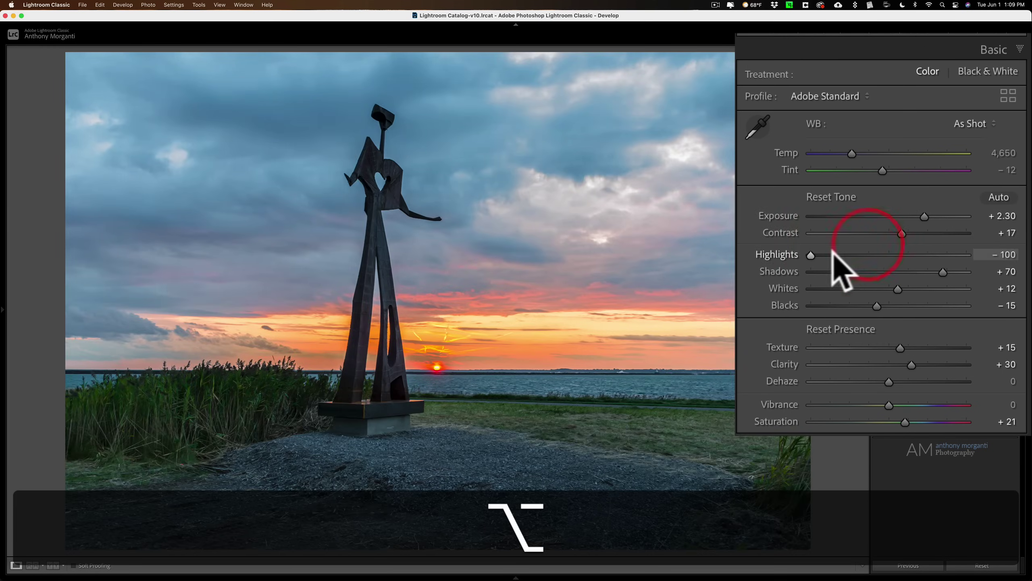
pyautogui.moveTo(810, 254)
pyautogui.mouseDown()
pyautogui.moveTo(834, 254)
pyautogui.moveTo(792, 260)
pyautogui.moveTo(806, 267)
pyautogui.mouseUp()
pyautogui.moveTo(944, 270)
pyautogui.mouseDown()
pyautogui.moveTo(928, 272)
pyautogui.moveTo(941, 272)
pyautogui.mouseUp()
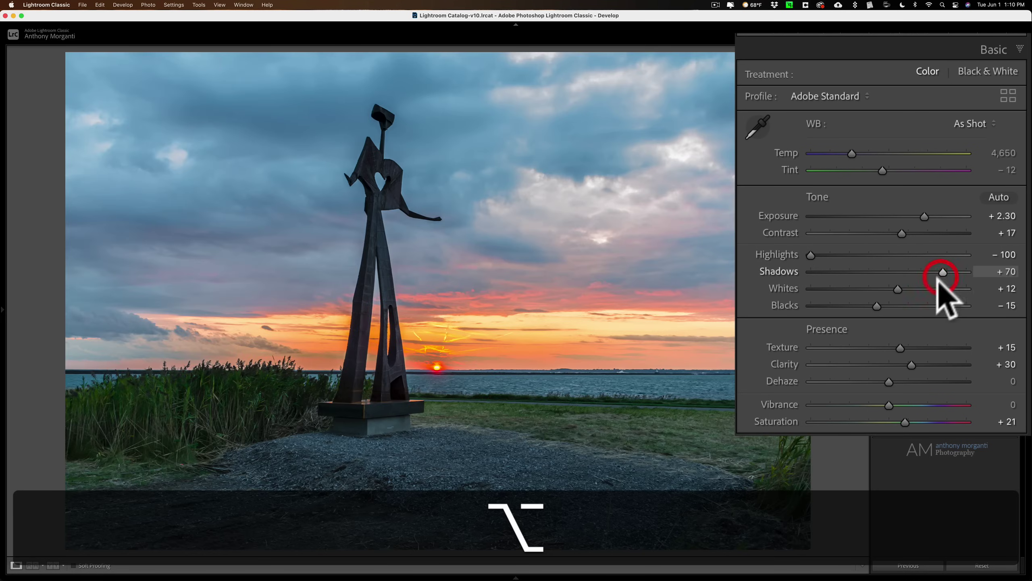
pyautogui.moveTo(890, 382)
pyautogui.mouseDown()
pyautogui.moveTo(922, 382)
pyautogui.moveTo(876, 382)
pyautogui.moveTo(959, 383)
pyautogui.moveTo(767, 378)
pyautogui.moveTo(898, 383)
pyautogui.moveTo(888, 383)
pyautogui.mouseUp()
pyautogui.press('alt')
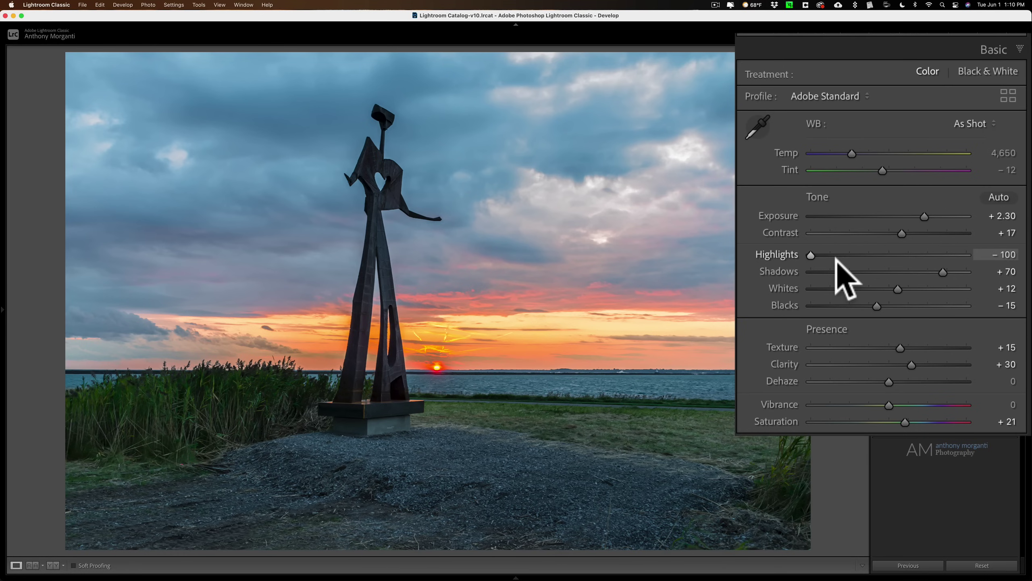
# Set Highlights to -91, nudge Shadows slightly, and collapse the Basic settings.
pyautogui.moveTo(810, 255); pyautogui.dragTo(817, 253)
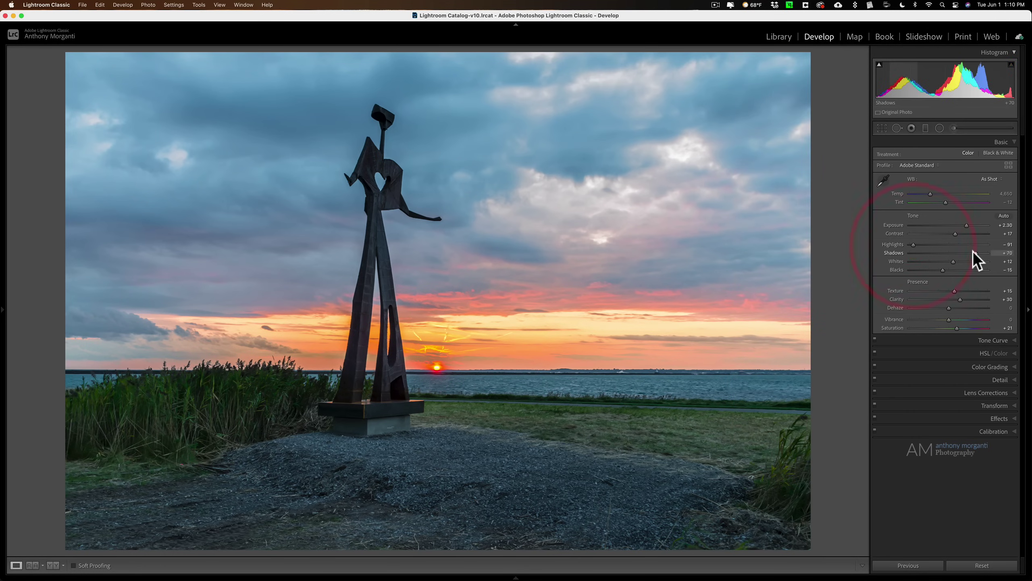
pyautogui.moveTo(975, 252); pyautogui.dragTo(971, 252)
pyautogui.click(997, 139)
# Add a midtone point to the point curve and fine-adjust it to input 120, output 123.
pyautogui.click(998, 154)
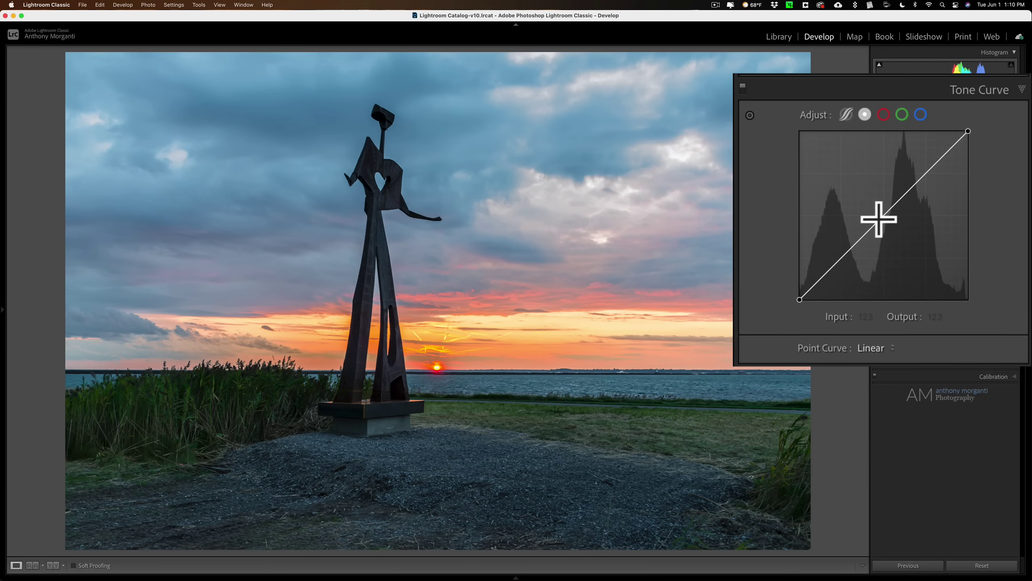
pyautogui.moveTo(882, 231); pyautogui.dragTo(920, 248)
pyautogui.moveTo(858, 181); pyautogui.dragTo(883, 213)
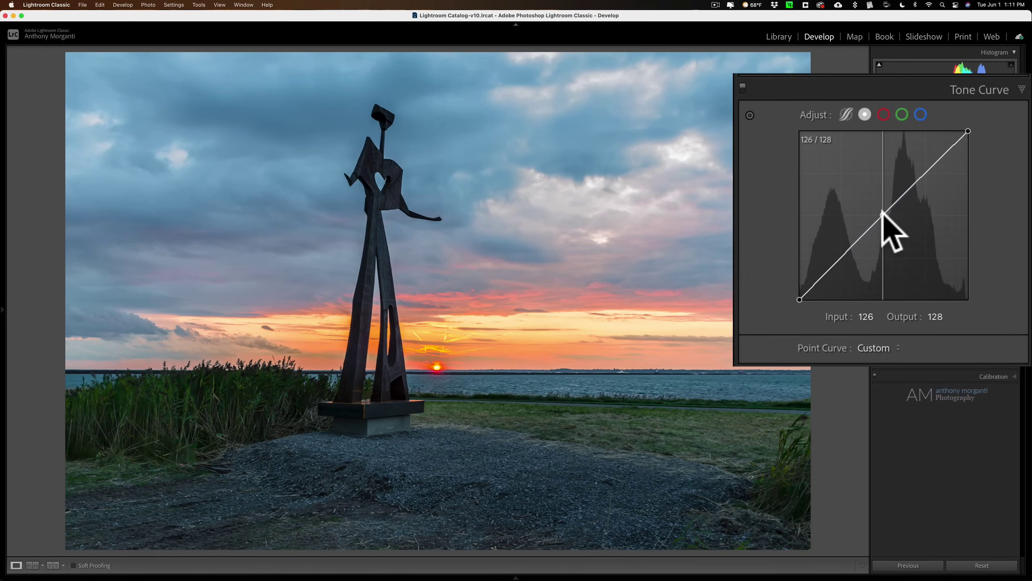
pyautogui.click(883, 214)
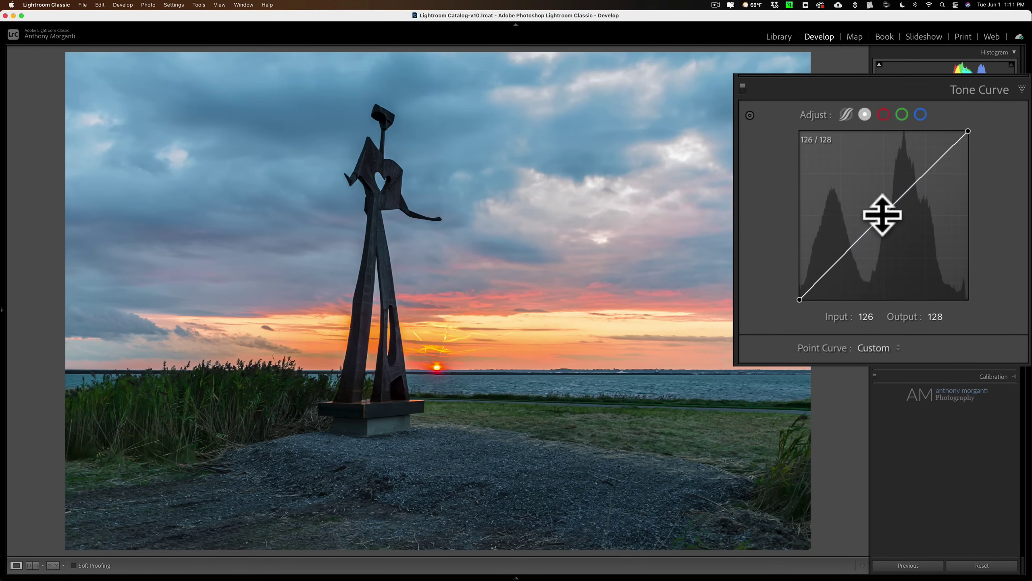
pyautogui.press('alt')
pyautogui.moveTo(882, 214)
pyautogui.mouseDown()
pyautogui.moveTo(826, 158)
pyautogui.moveTo(926, 260)
pyautogui.moveTo(847, 175)
pyautogui.moveTo(971, 287)
pyautogui.moveTo(831, 173)
pyautogui.moveTo(977, 269)
pyautogui.moveTo(892, 201)
pyautogui.moveTo(878, 219)
pyautogui.mouseUp()
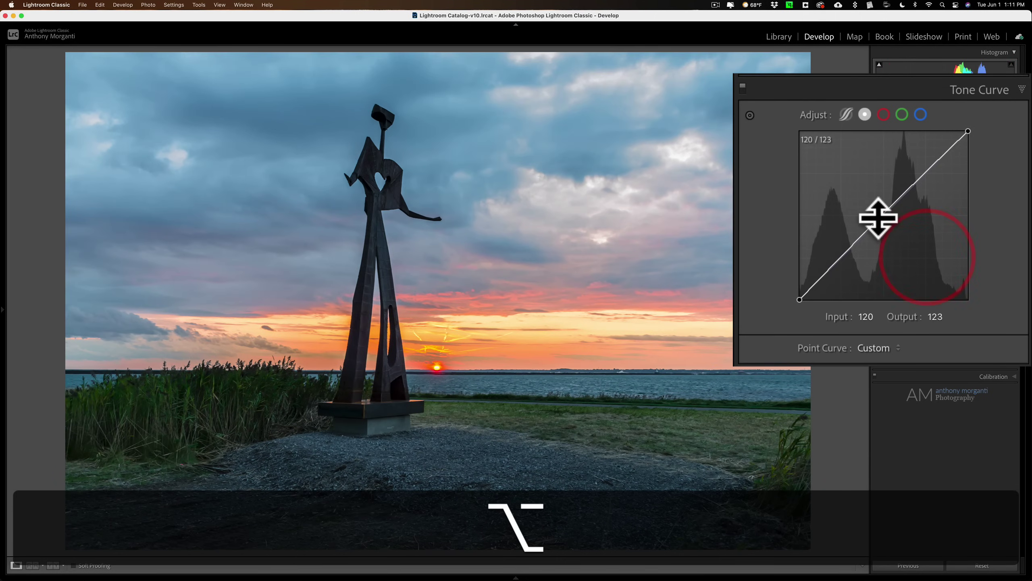
pyautogui.moveTo(795, 288); pyautogui.dragTo(768, 258)
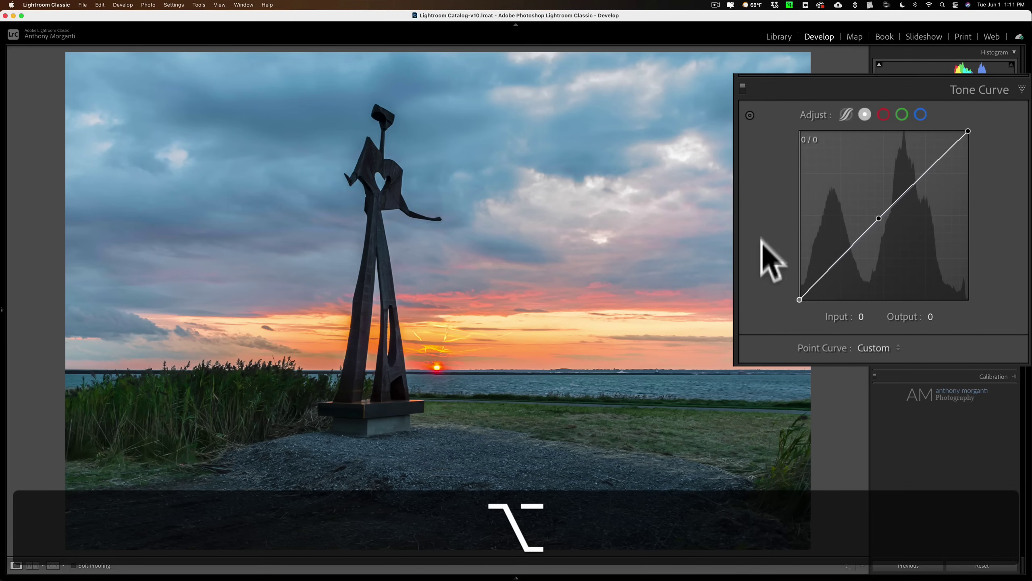
# Reset all the tone curve channels to Linear.
pyautogui.rightClick(869, 171)
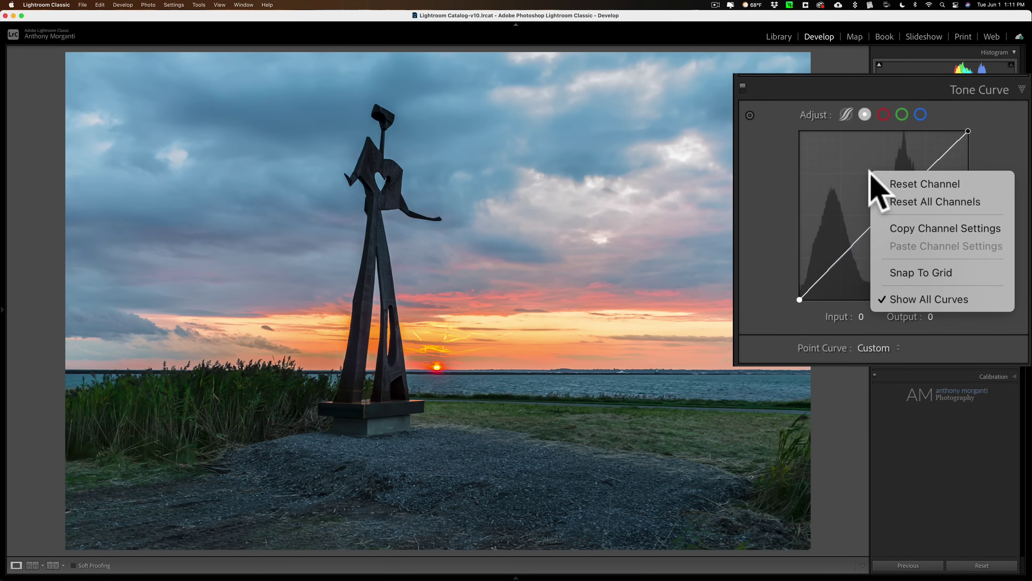
pyautogui.click(894, 202)
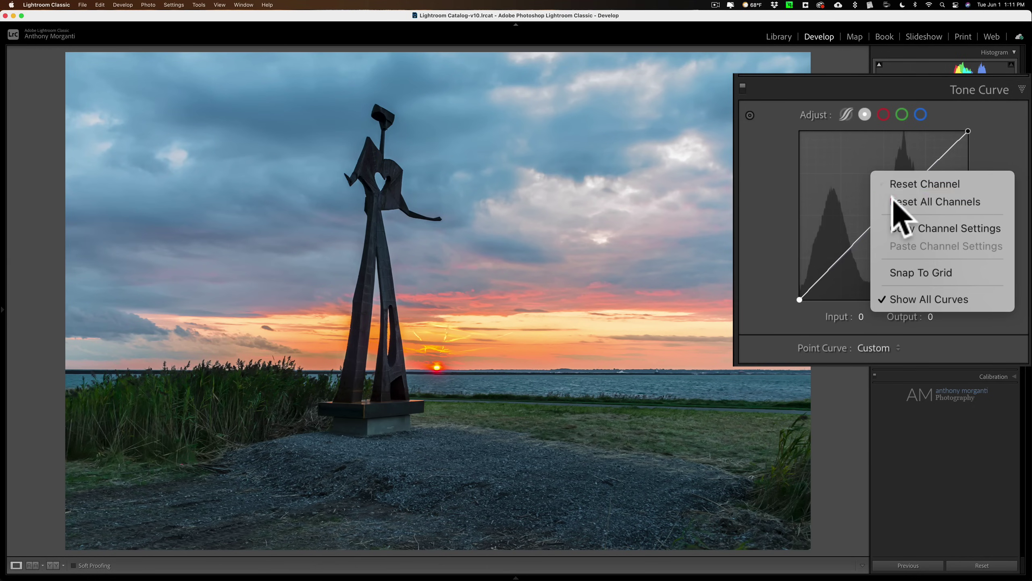
pyautogui.click(997, 90)
pyautogui.click(998, 90)
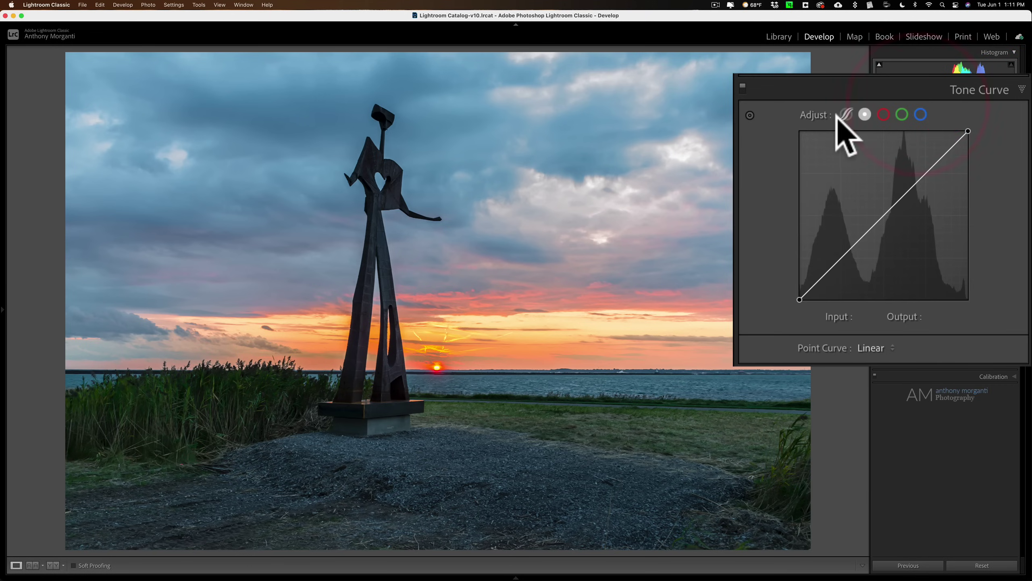
# View the parametric and Red channel curves, return to the parametric curve, and collapse the Tone Curve settings.
pyautogui.click(847, 114)
pyautogui.click(884, 114)
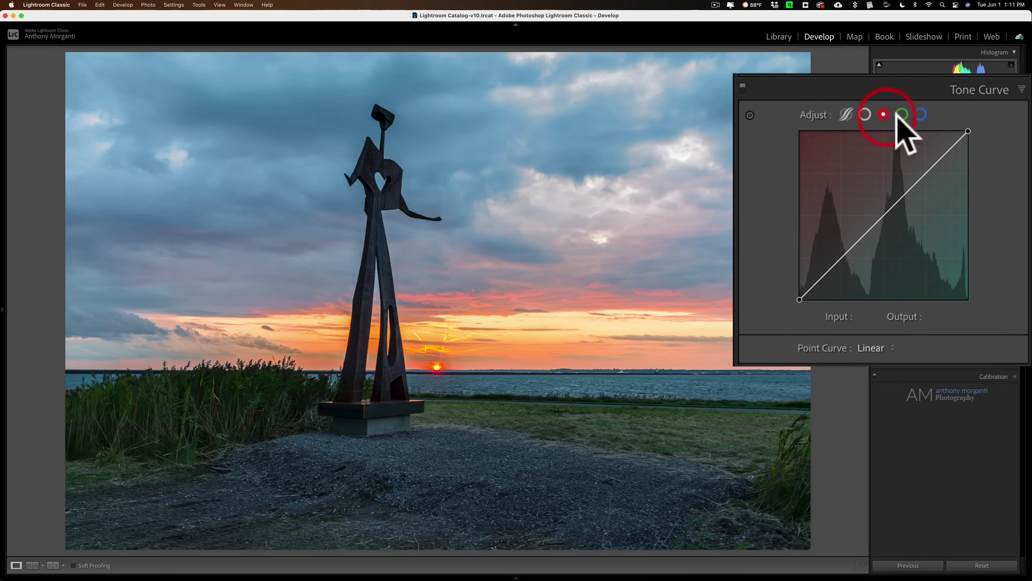
pyautogui.click(846, 114)
pyautogui.click(991, 89)
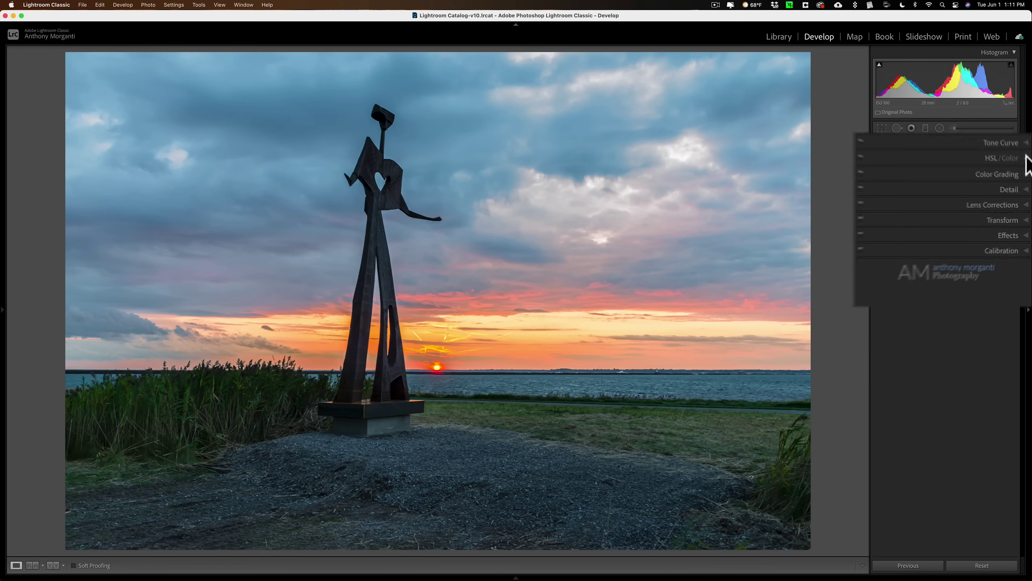
# Expand the HSL settings, reset all Saturation sliders, undo that reset, and collapse the settings.
pyautogui.click(1012, 165)
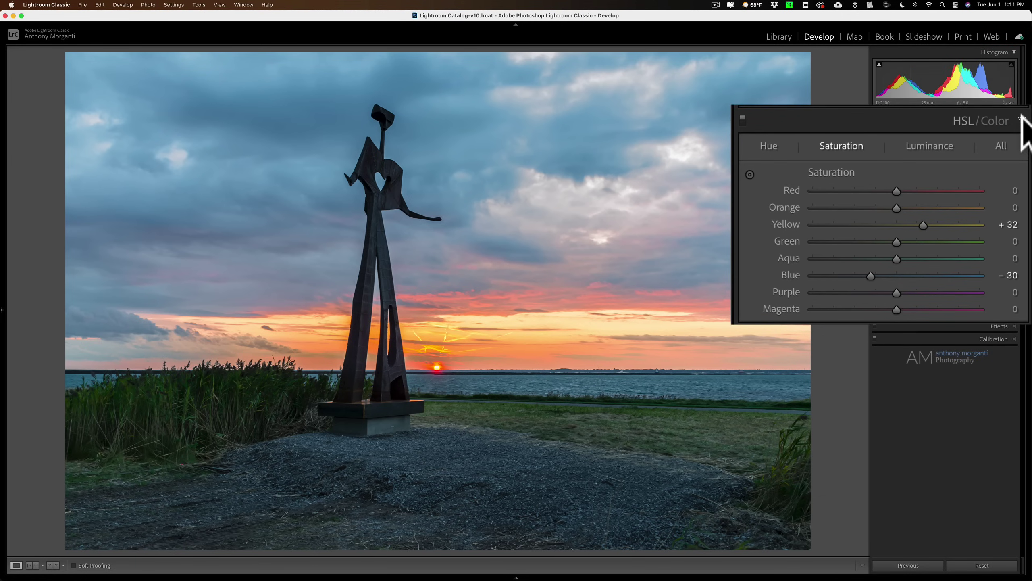
pyautogui.press('alt')
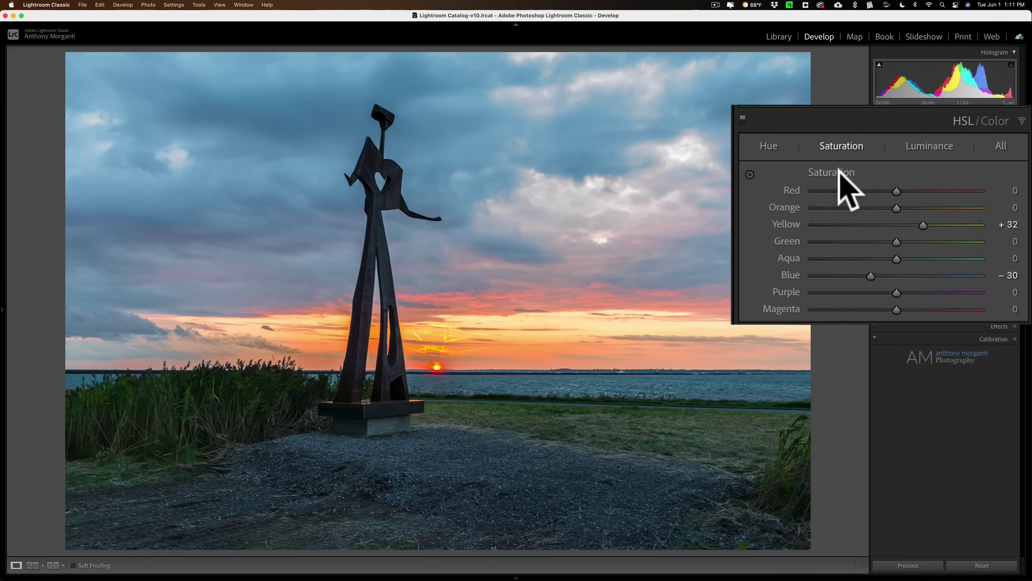
pyautogui.keyDown('alt'); pyautogui.click(837, 172); pyautogui.keyUp('alt')
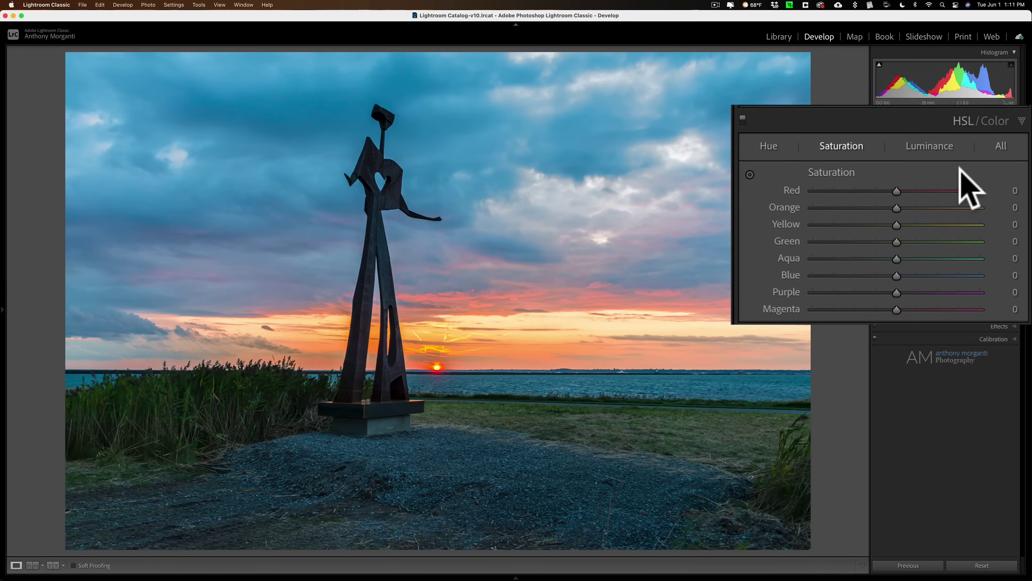
pyautogui.press('super+z')
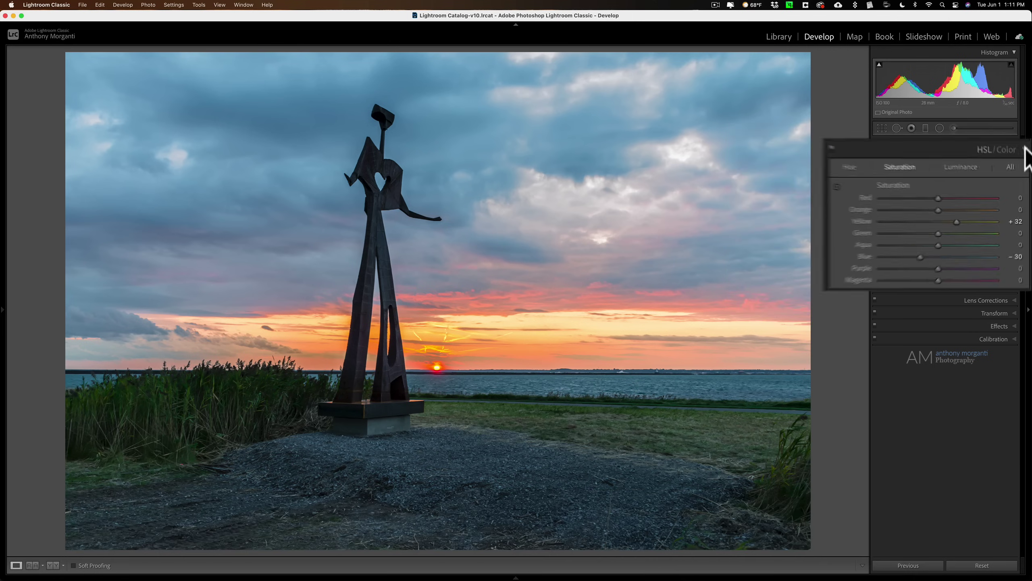
pyautogui.click(1014, 166)
# Try a midtone Color Grading tint of about hue 194, saturation 35, undo it, and collapse Color Grading.
pyautogui.click(1016, 182)
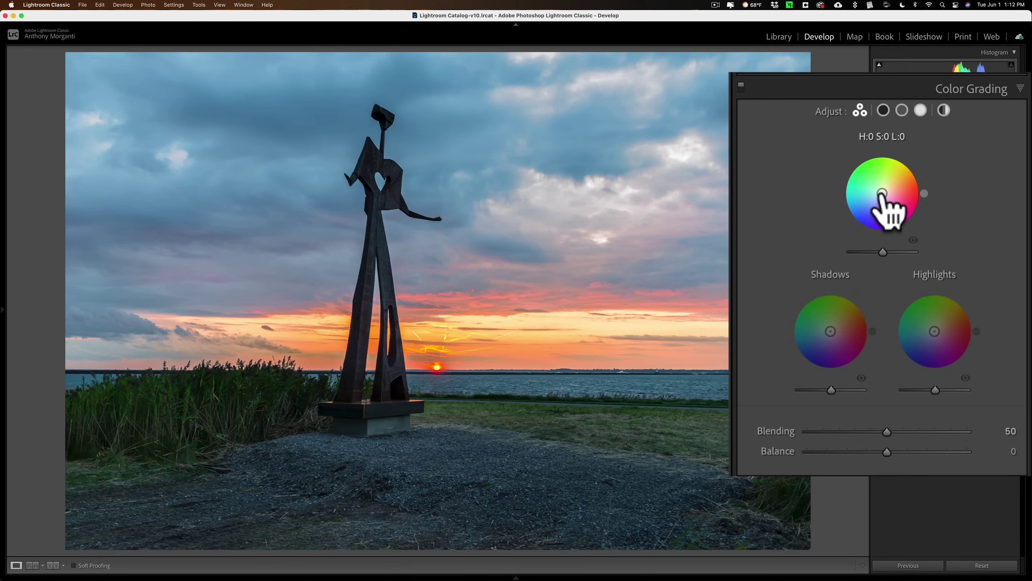
pyautogui.moveTo(882, 193)
pyautogui.mouseDown()
pyautogui.moveTo(894, 181)
pyautogui.moveTo(870, 201)
pyautogui.moveTo(902, 180)
pyautogui.moveTo(868, 205)
pyautogui.moveTo(891, 177)
pyautogui.moveTo(870, 196)
pyautogui.mouseUp()
pyautogui.press('alt')
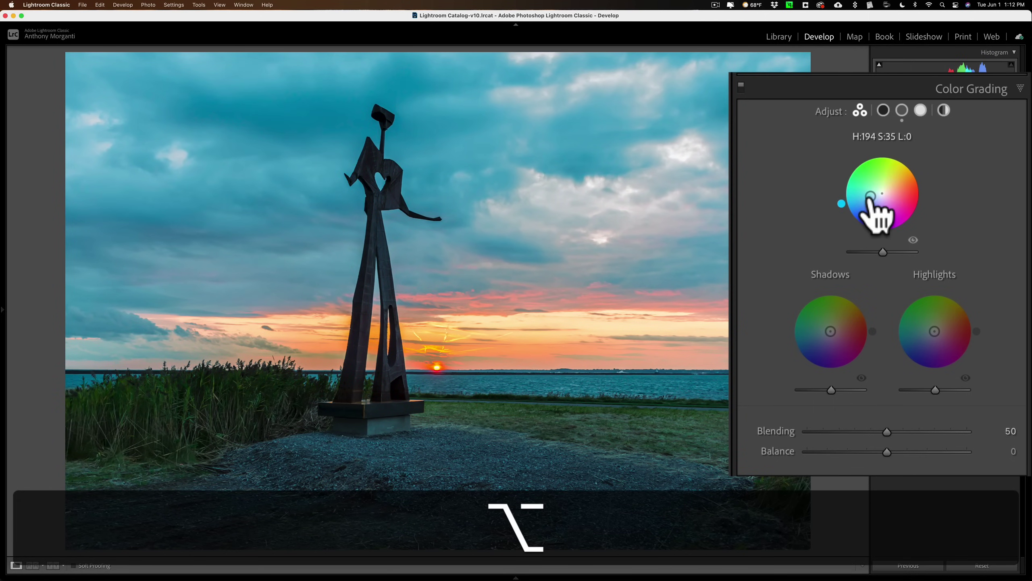
pyautogui.press('alt+super+z')
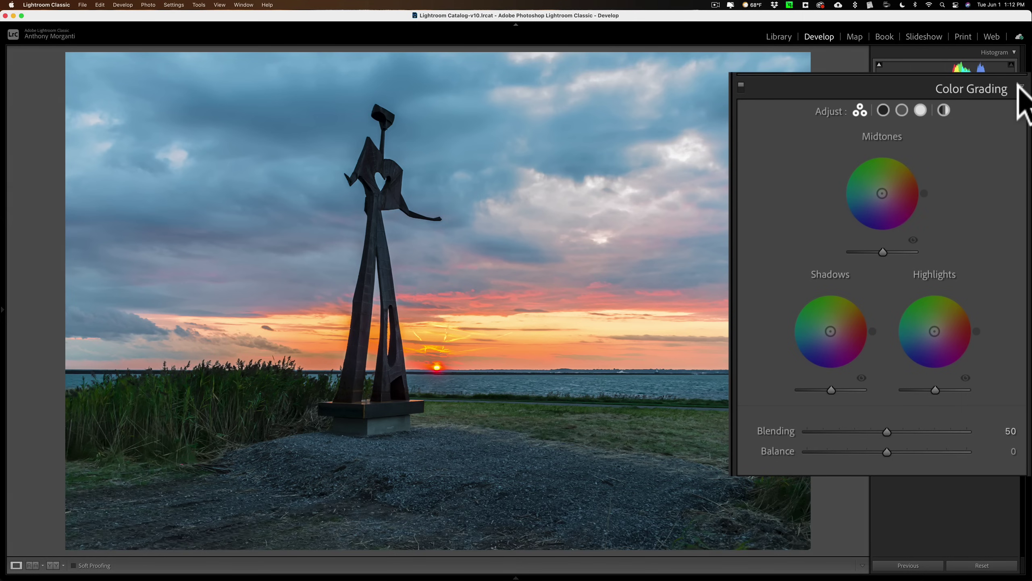
pyautogui.click(1014, 179)
# Expand the Detail settings and set Sharpening Amount to 49 and Masking to 22, previewing the mask while adjusting.
pyautogui.click(1015, 194)
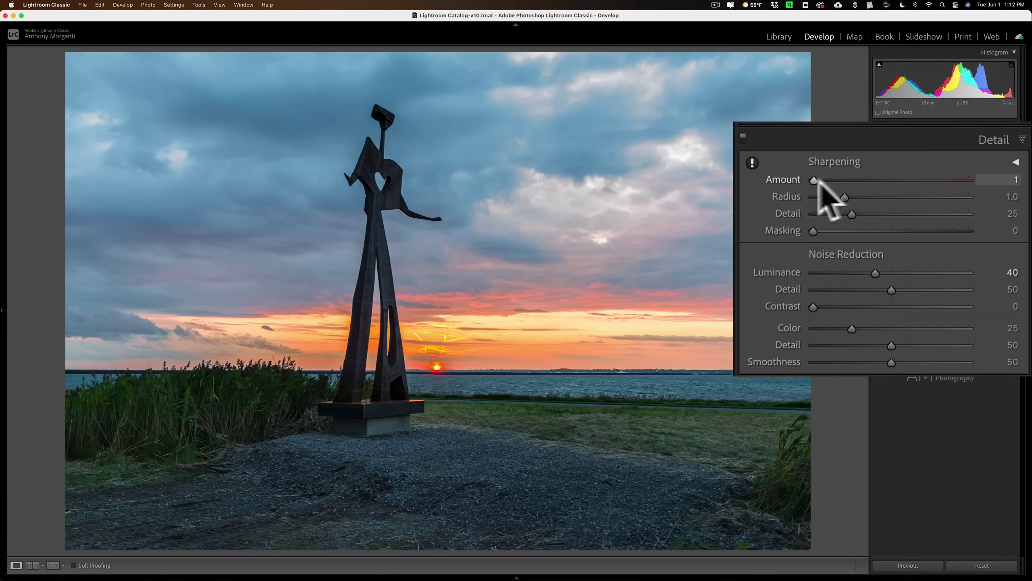
pyautogui.moveTo(813, 181); pyautogui.dragTo(864, 181)
pyautogui.click(845, 203)
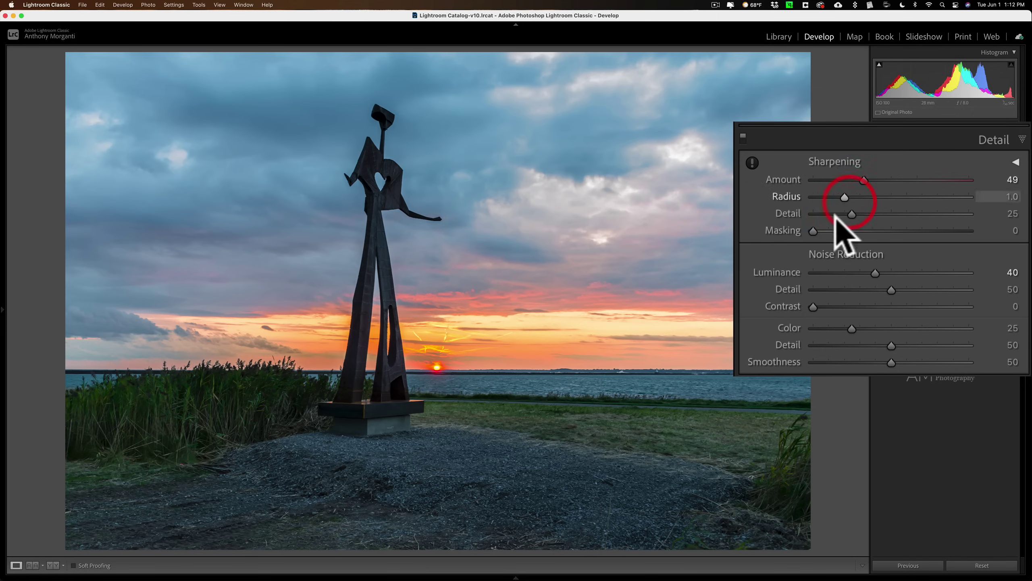
pyautogui.press('alt')
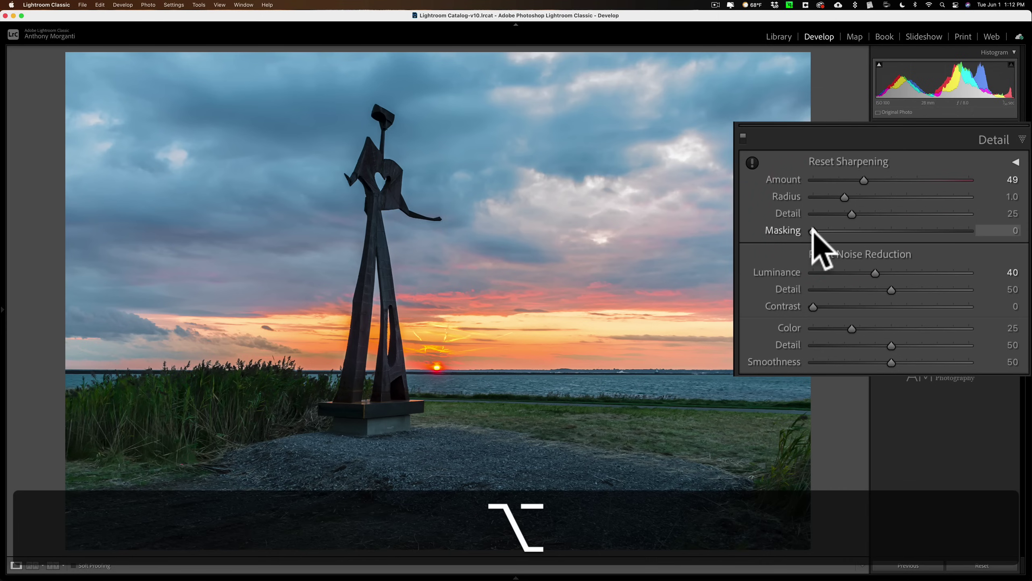
pyautogui.moveTo(813, 231); pyautogui.dragTo(848, 231)
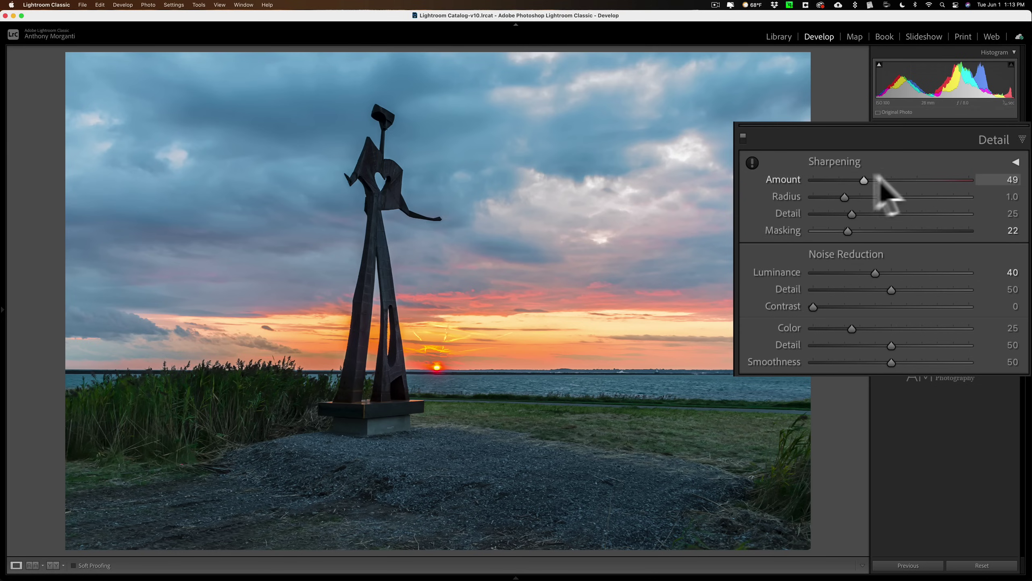
# Refine Sharpening to Amount 59, Radius 1.5, Detail 38 and Masking 27, using the mask and grayscale previews.
pyautogui.press('alt')
pyautogui.keyDown('alt'); pyautogui.click(843, 228); pyautogui.keyUp('alt')
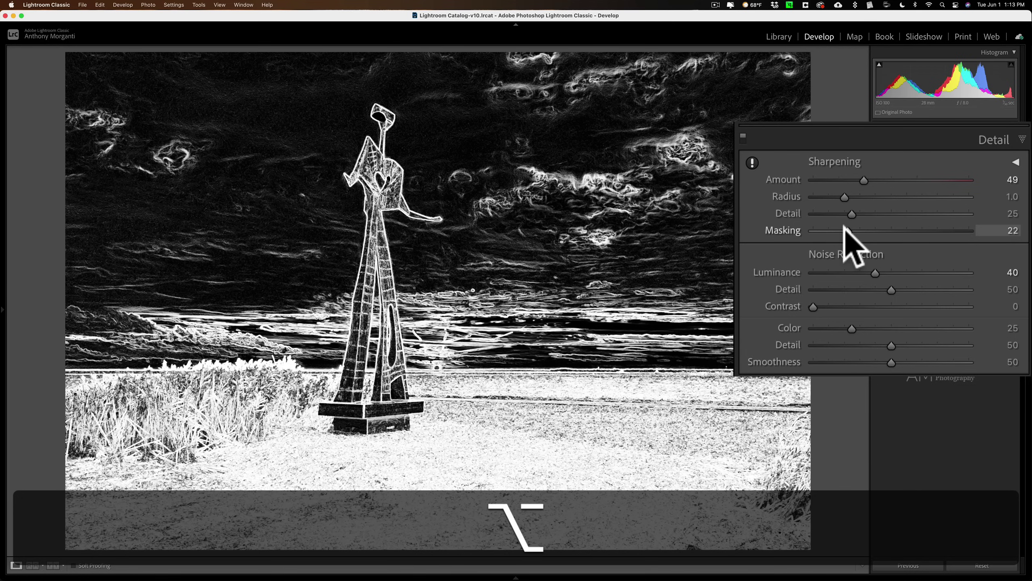
pyautogui.moveTo(845, 228); pyautogui.dragTo(852, 228)
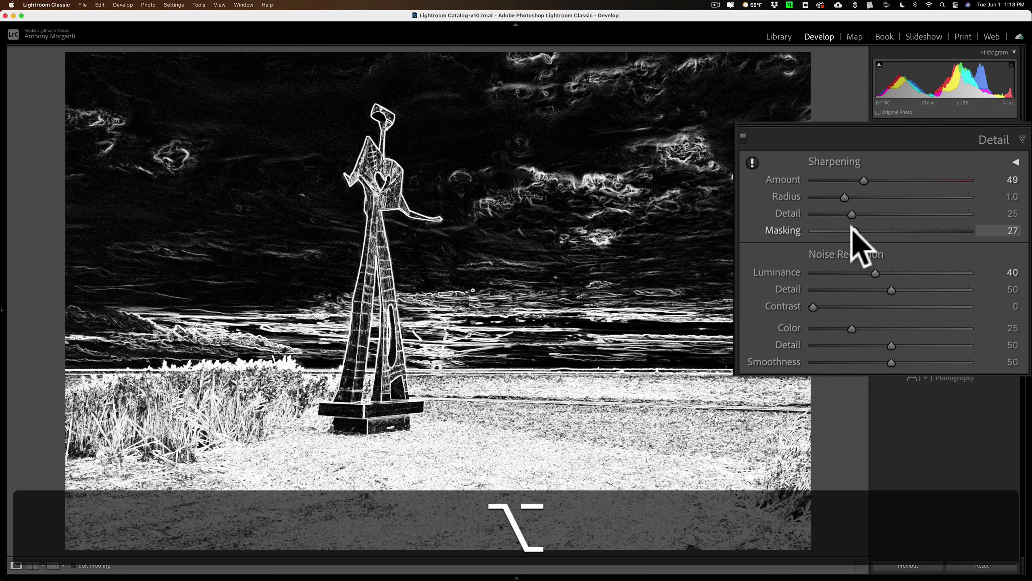
pyautogui.moveTo(852, 228); pyautogui.dragTo(853, 228)
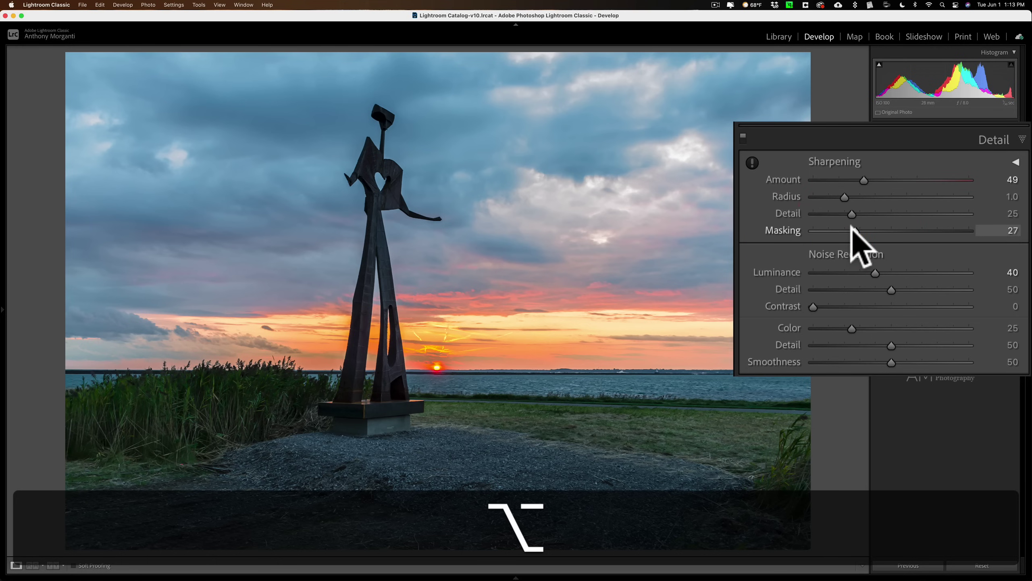
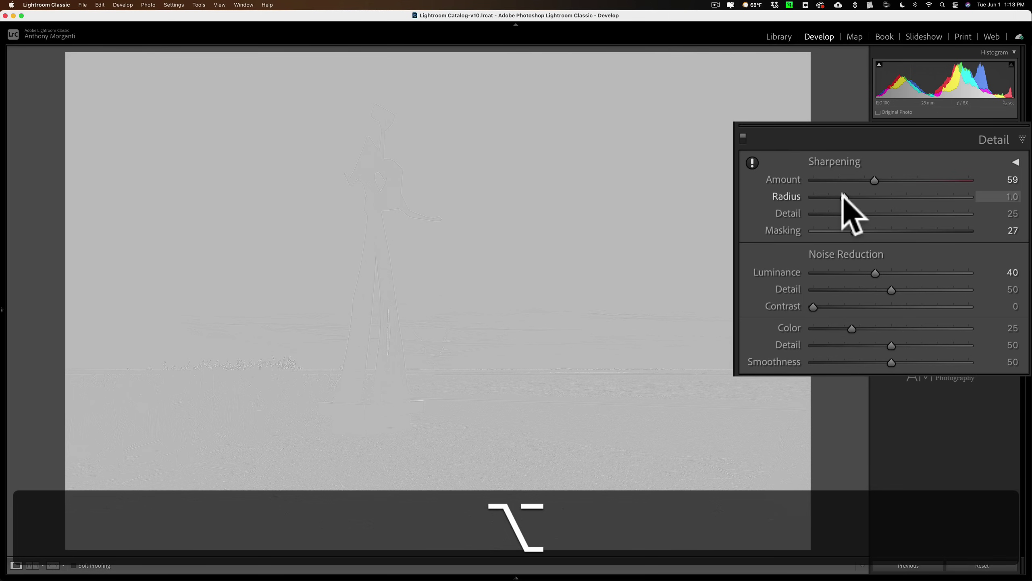
pyautogui.moveTo(852, 195); pyautogui.dragTo(870, 232)
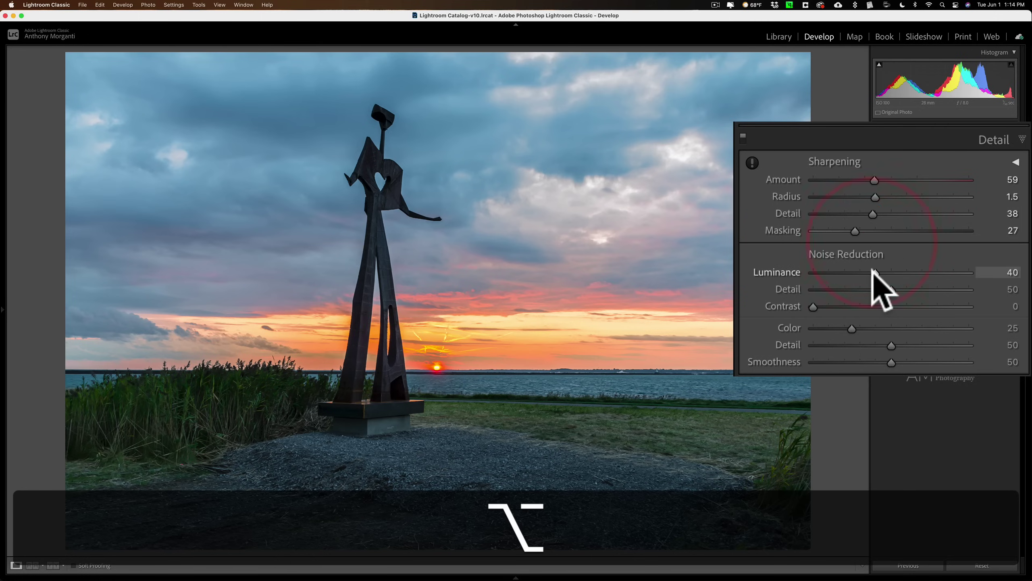
# Set Noise Reduction to Luminance 53 with Detail 73, and Color 18 with Detail 29 and Smoothness 33.
pyautogui.moveTo(875, 274); pyautogui.dragTo(889, 327)
pyautogui.click(893, 287)
pyautogui.click(843, 328)
pyautogui.moveTo(890, 345); pyautogui.dragTo(944, 360)
pyautogui.click(864, 361)
pyautogui.moveTo(866, 289); pyautogui.dragTo(925, 289)
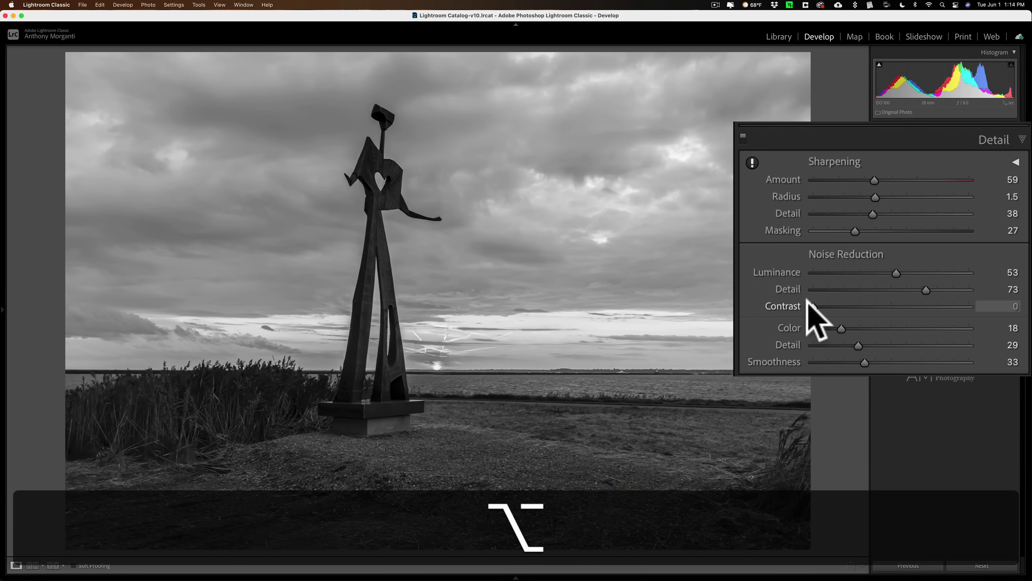
# Adjust Noise Reduction to Luminance 30, luminance Detail 59, Contrast 17 and Color 22, checking the grayscale preview.
pyautogui.click(794, 287)
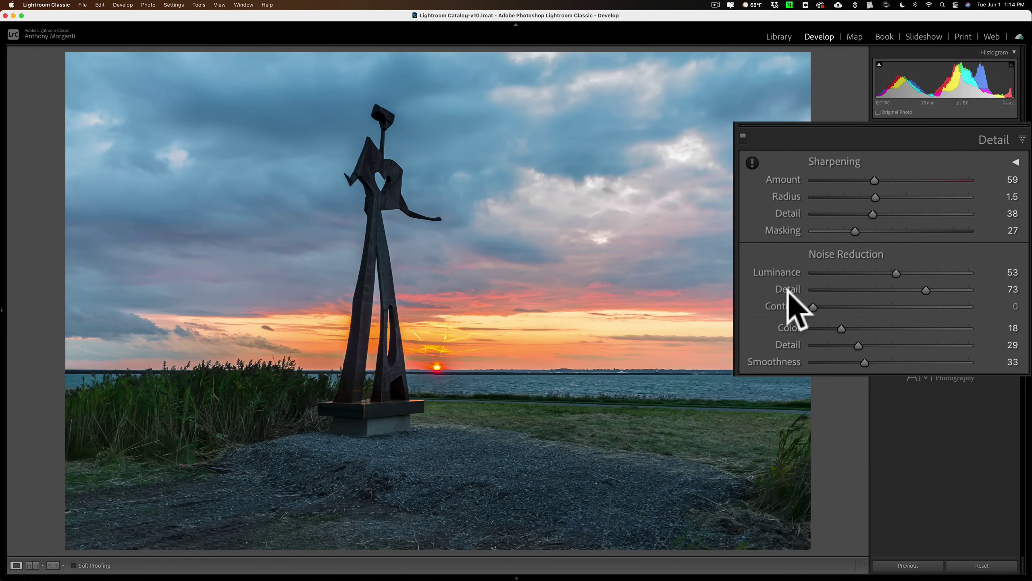
pyautogui.press('alt')
pyautogui.moveTo(896, 273); pyautogui.dragTo(868, 276)
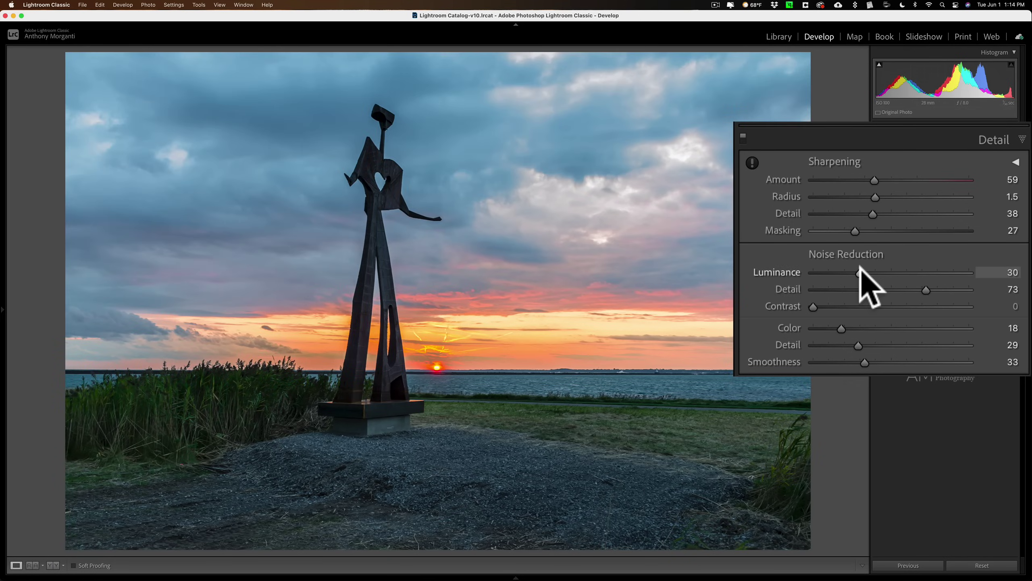
pyautogui.press('alt')
pyautogui.doubleClick(874, 289)
pyautogui.moveTo(874, 289)
pyautogui.mouseDown()
pyautogui.moveTo(933, 287)
pyautogui.moveTo(864, 291)
pyautogui.mouseUp()
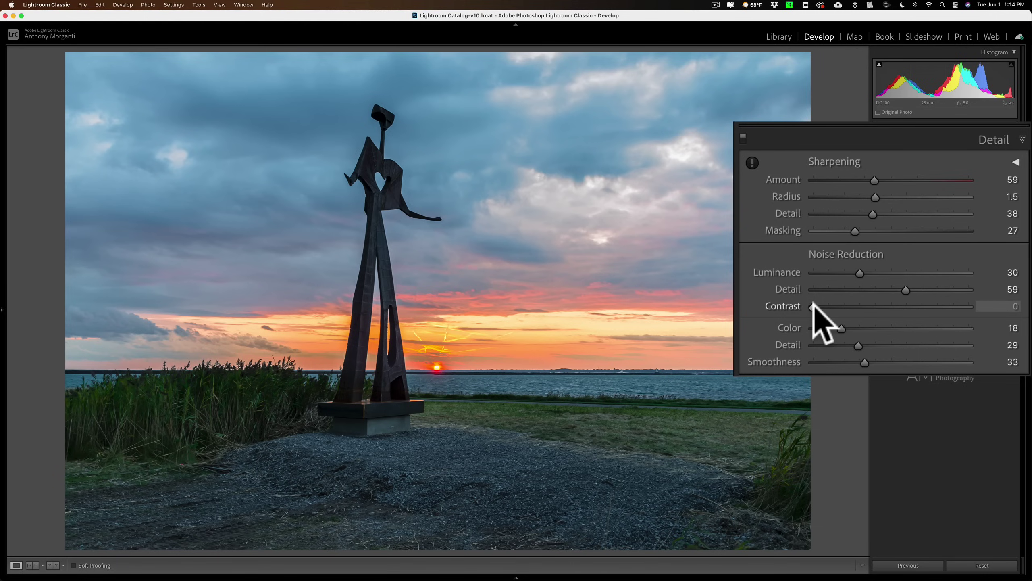
pyautogui.press('alt')
pyautogui.moveTo(813, 306); pyautogui.dragTo(848, 328)
pyautogui.press('alt')
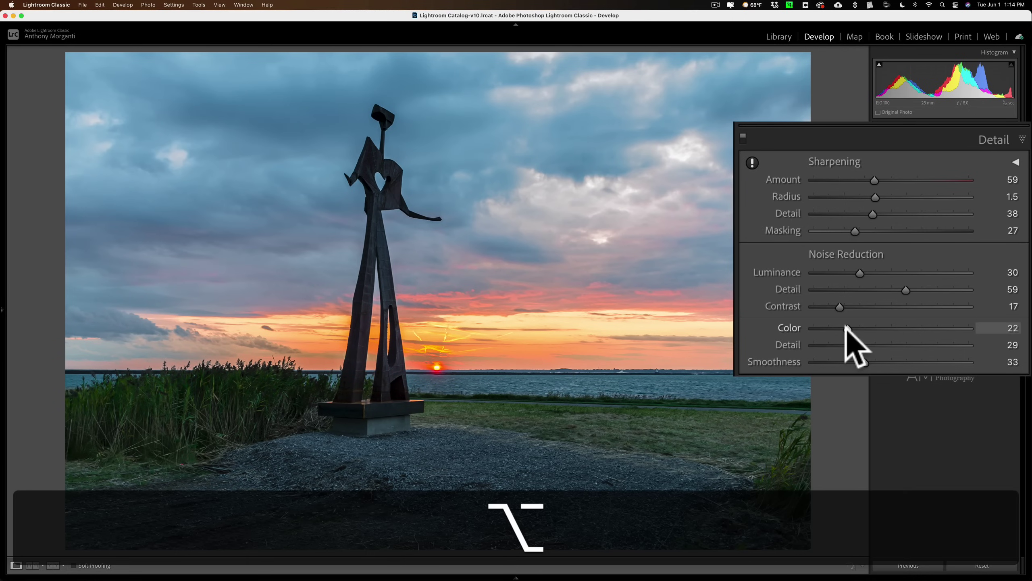
# Reset all Noise Reduction sliders, set Luminance to 23, and collapse the Detail settings.
pyautogui.doubleClick(835, 252)
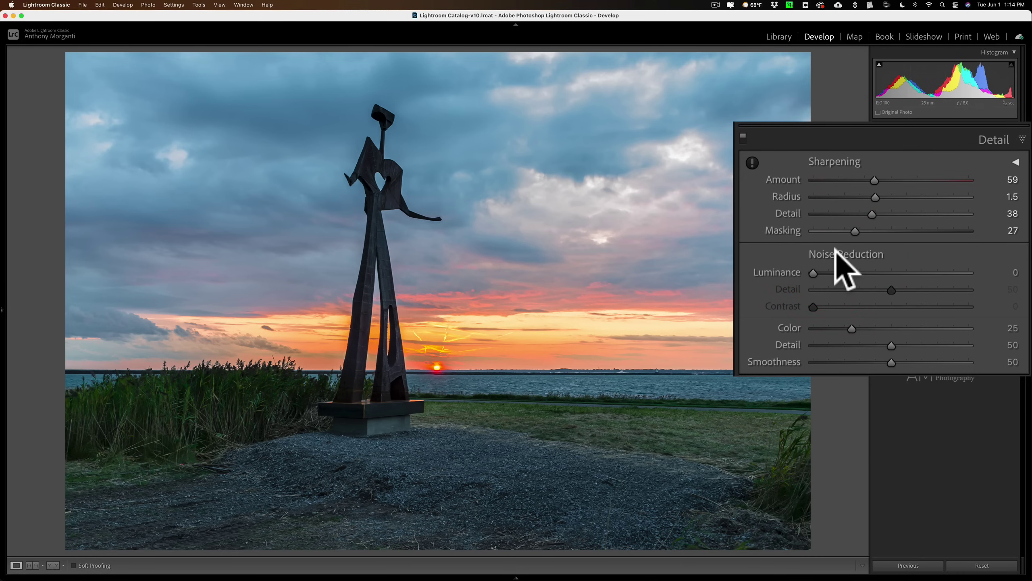
pyautogui.press('alt')
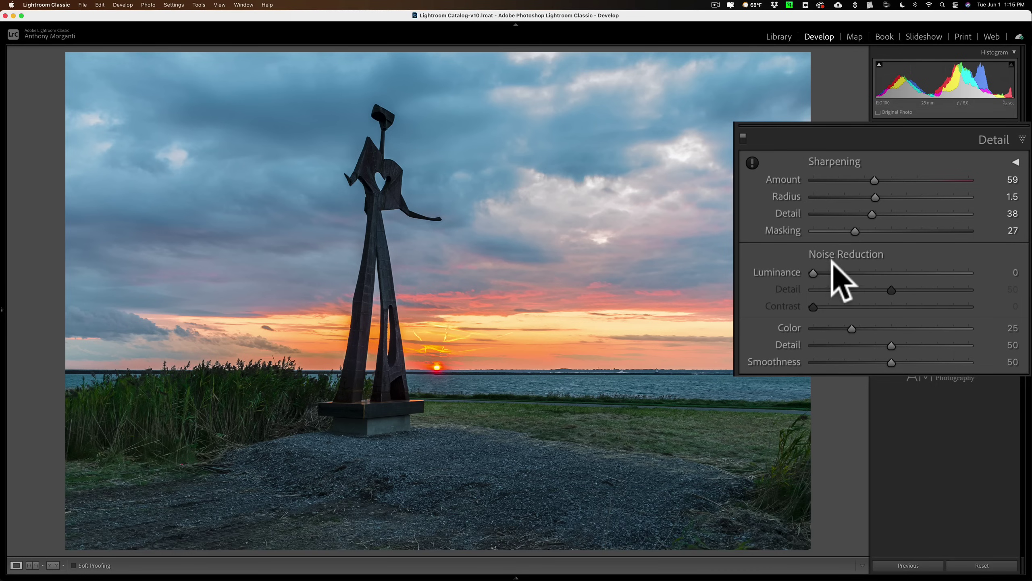
pyautogui.click(849, 272)
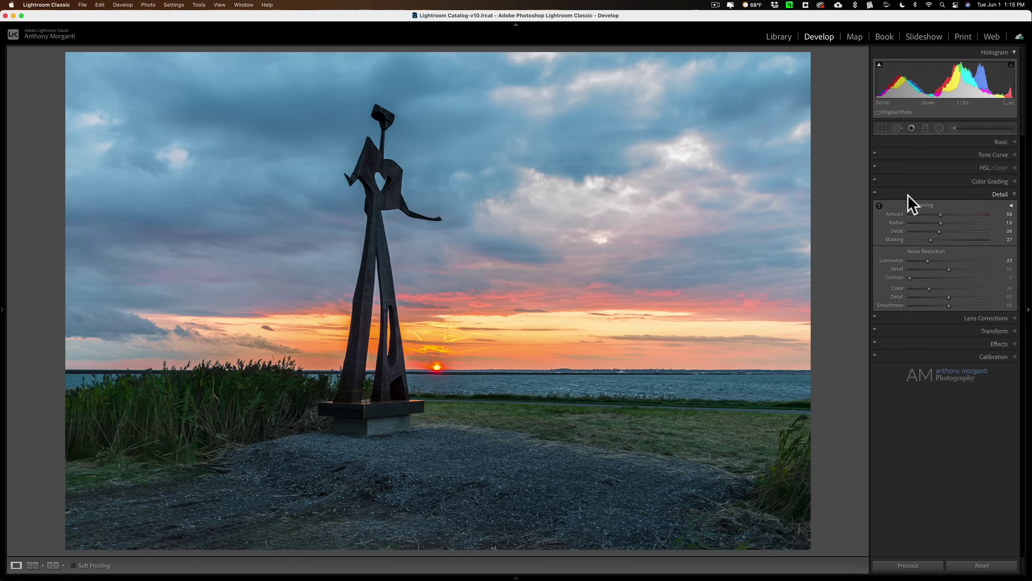
pyautogui.click(998, 192)
# In the manual Lens Corrections, set the purple Defringe Amount to 9 and Purple Hue to 60/90, previewing the affected areas.
pyautogui.click(995, 205)
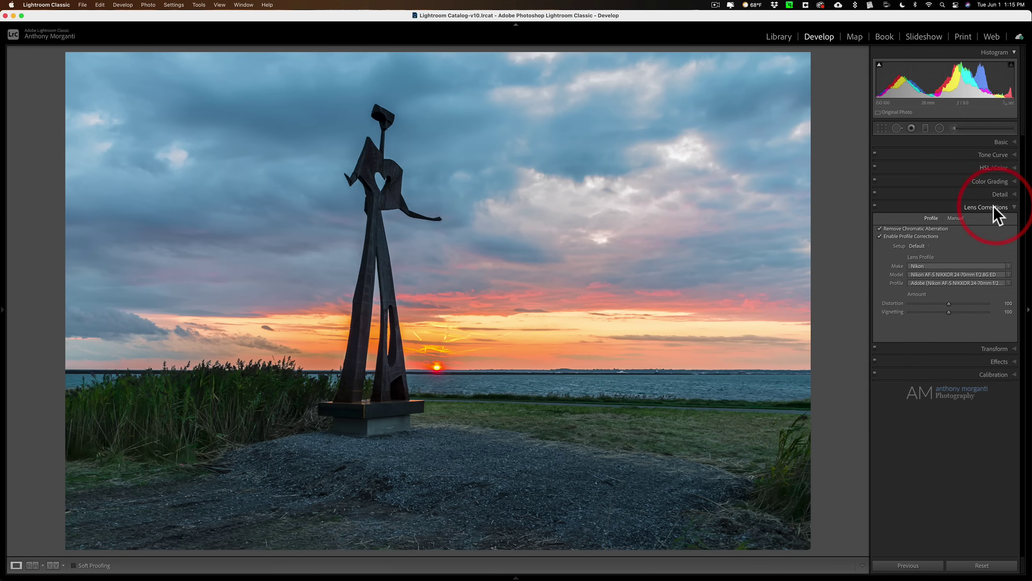
pyautogui.click(954, 217)
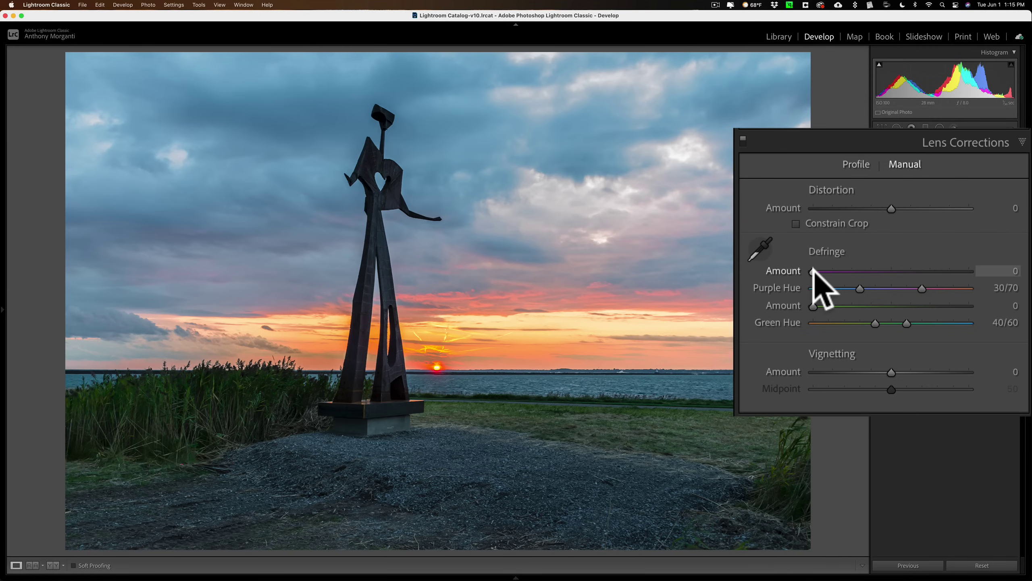
pyautogui.press('alt')
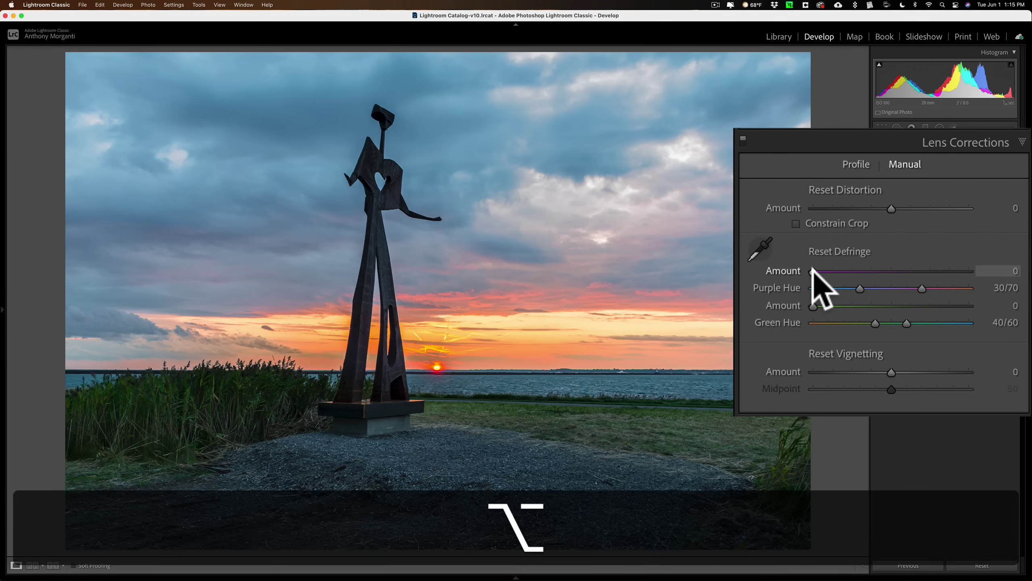
pyautogui.moveTo(813, 271); pyautogui.dragTo(902, 304)
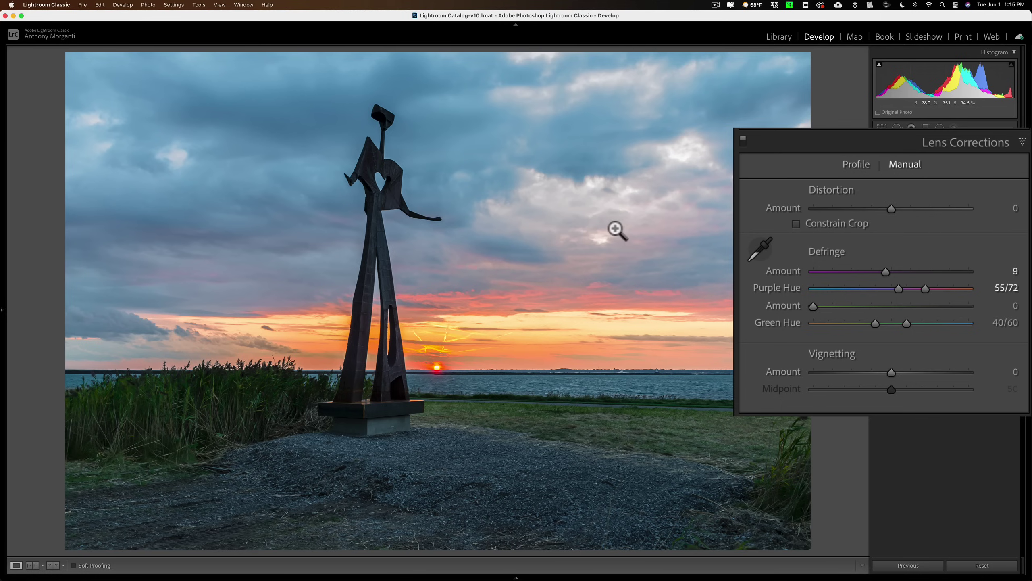
pyautogui.press('alt')
pyautogui.moveTo(925, 289); pyautogui.dragTo(952, 288)
pyautogui.moveTo(819, 288); pyautogui.dragTo(869, 269)
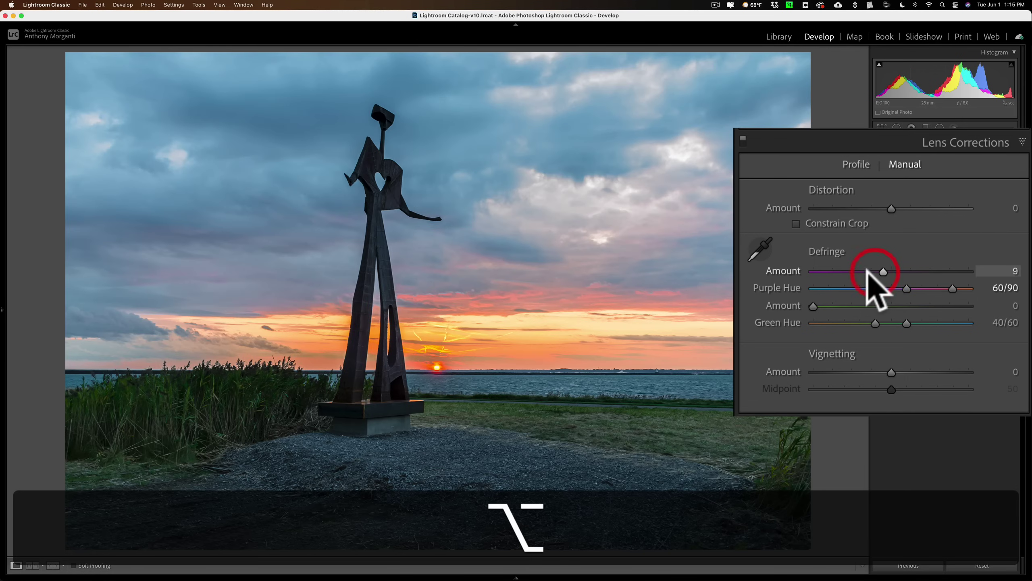
# Try a green Defringe Amount of 12 with Green Hue 31/52 and Purple Hue 10/90, and reset all Defringe settings.
pyautogui.moveTo(818, 305); pyautogui.dragTo(904, 305)
pyautogui.moveTo(900, 323)
pyautogui.mouseDown()
pyautogui.moveTo(938, 322)
pyautogui.moveTo(893, 323)
pyautogui.mouseUp()
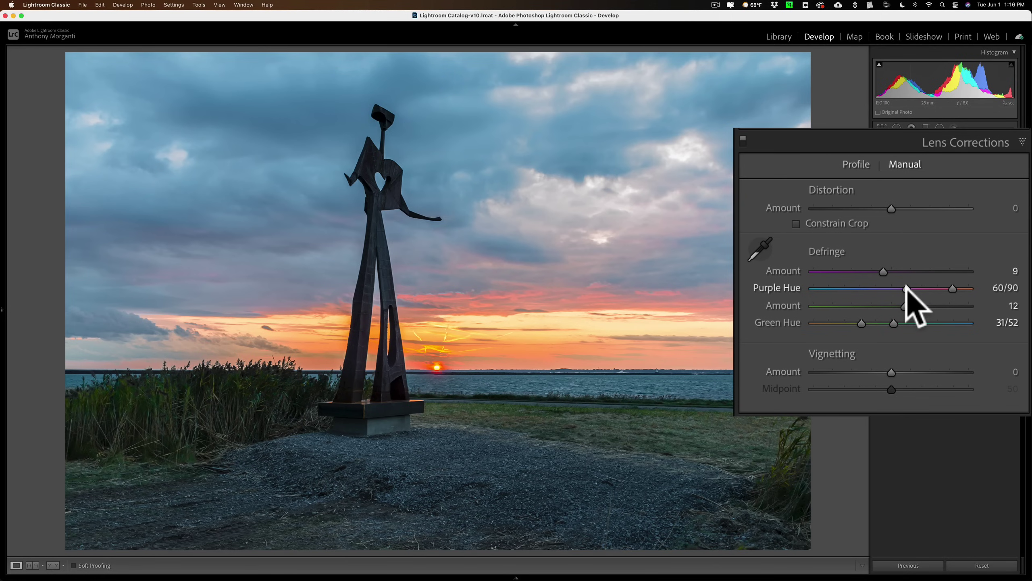
pyautogui.moveTo(906, 285); pyautogui.dragTo(829, 286)
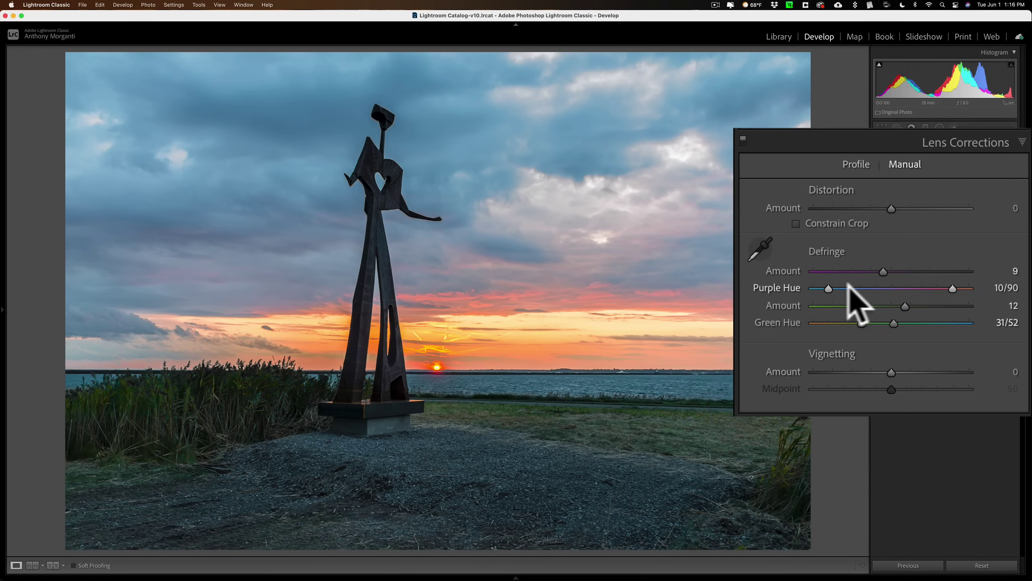
pyautogui.press('alt')
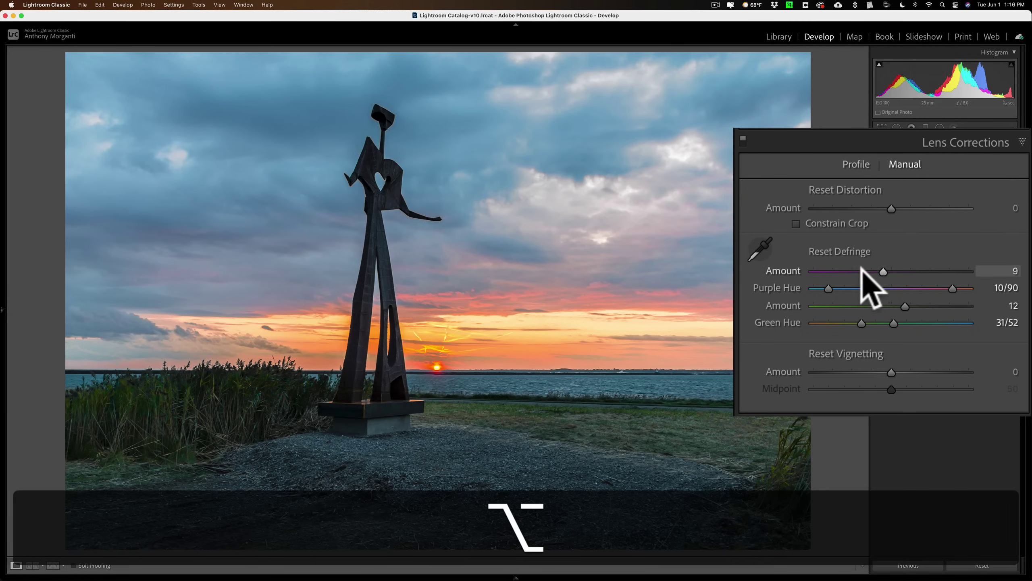
pyautogui.keyDown('alt'); pyautogui.click(845, 253); pyautogui.keyUp('alt')
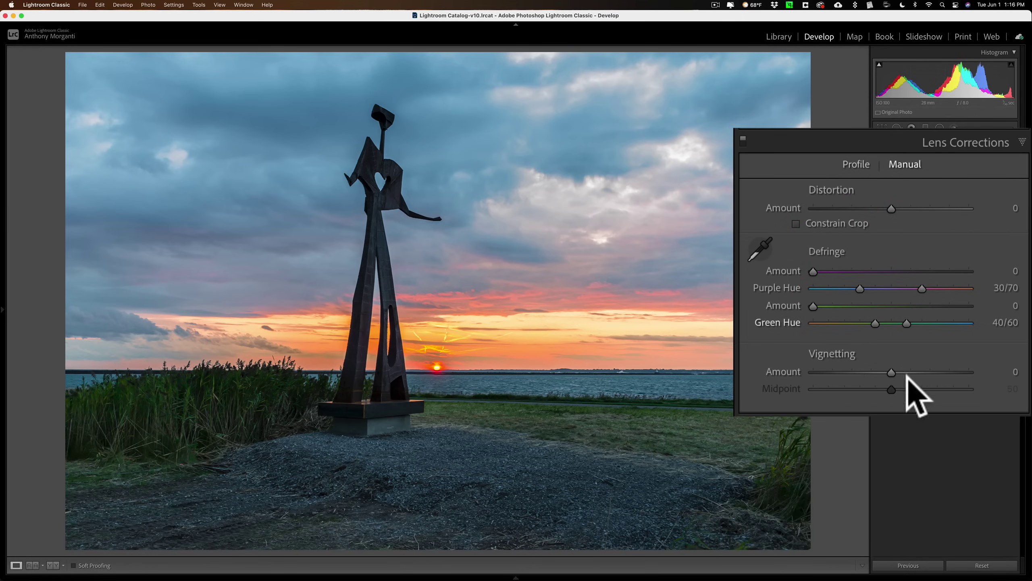
# Try a lens Vignetting Amount of -22 with Midpoint 33, and reset the Vignetting settings.
pyautogui.press('alt')
pyautogui.moveTo(898, 372); pyautogui.dragTo(865, 387)
pyautogui.click(876, 372)
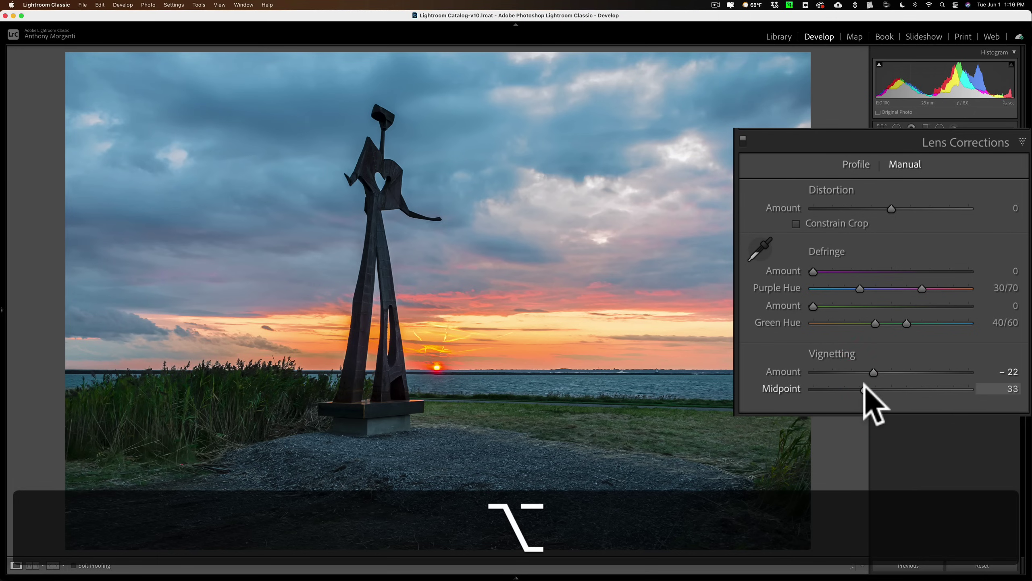
pyautogui.click(838, 352)
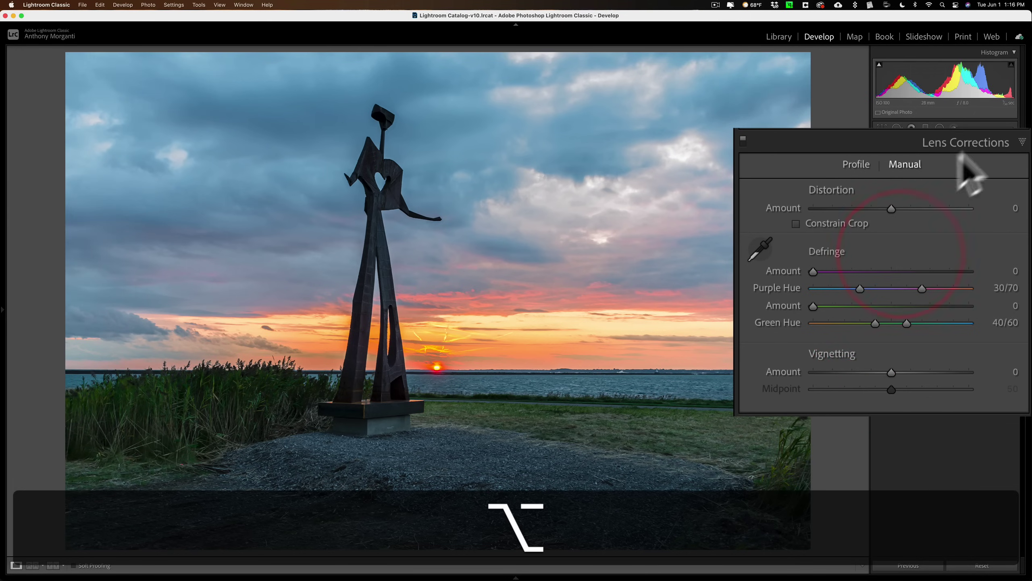
# Collapse the Lens Corrections settings and open Transform to examine its reset options for Upright and the Transform sliders.
pyautogui.click(993, 206)
pyautogui.click(996, 221)
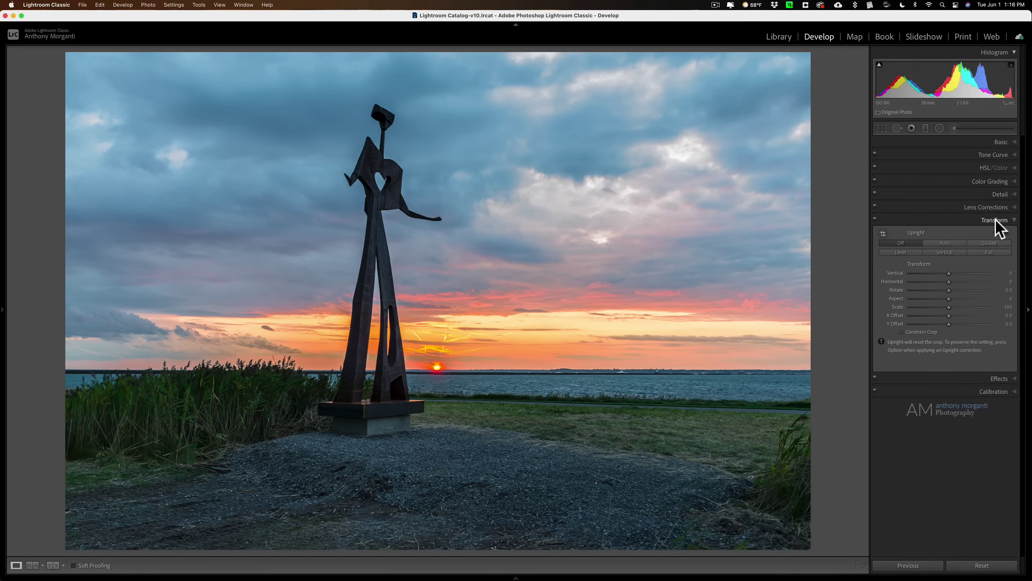
pyautogui.press('alt')
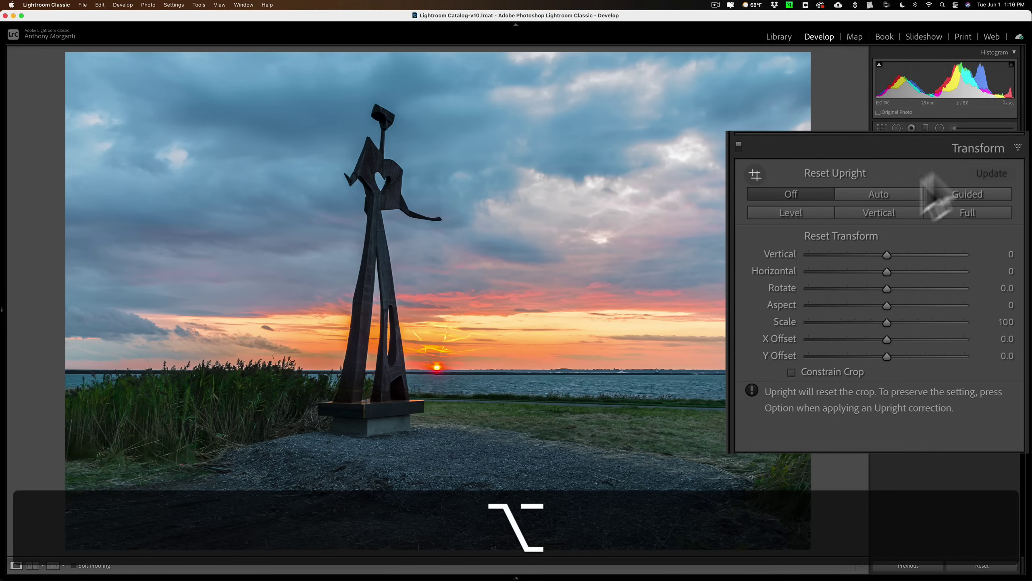
pyautogui.keyDown('alt'); pyautogui.click(851, 237); pyautogui.keyUp('alt')
pyautogui.moveTo(885, 253)
pyautogui.mouseDown()
pyautogui.moveTo(898, 252)
pyautogui.moveTo(876, 253)
pyautogui.moveTo(887, 254)
pyautogui.mouseUp()
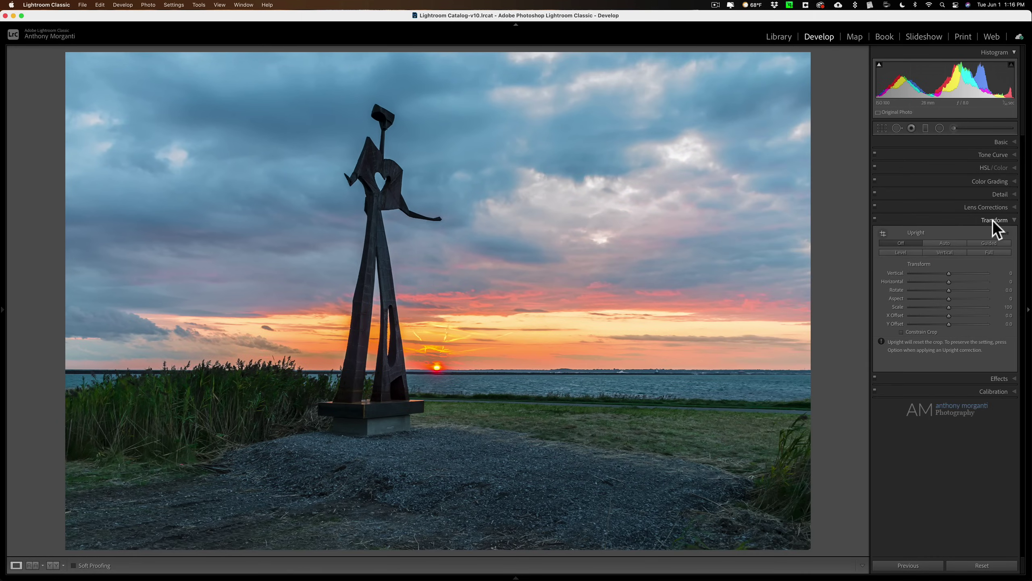
# In Effects, try Post-Crop Vignetting with Amount -15, Midpoint 76, Roundness +68, Feather 85 and Highlights 29, and reset it.
pyautogui.click(992, 220)
pyautogui.click(996, 233)
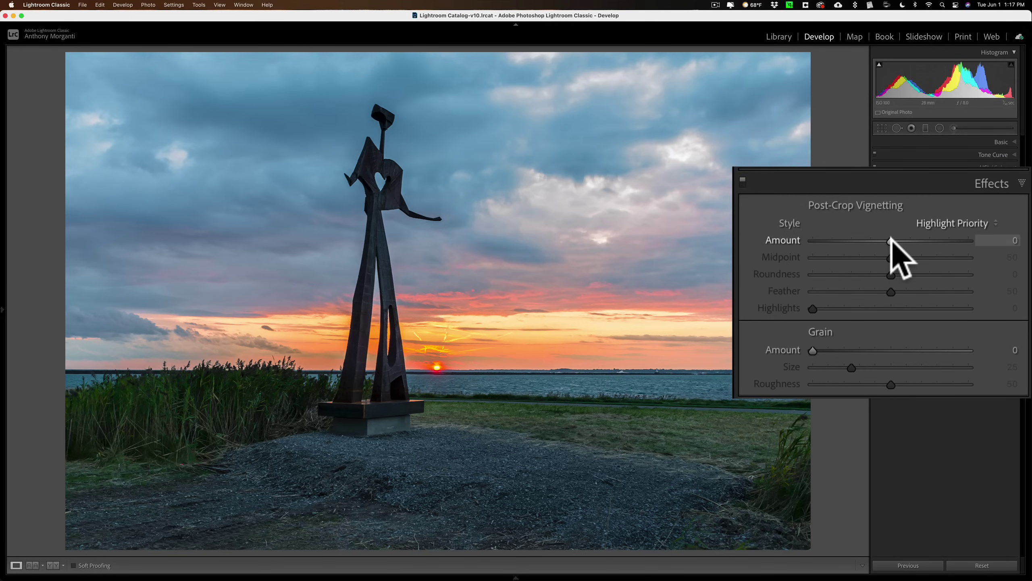
pyautogui.moveTo(889, 240)
pyautogui.mouseDown()
pyautogui.moveTo(879, 240)
pyautogui.moveTo(890, 257)
pyautogui.moveTo(915, 257)
pyautogui.moveTo(883, 256)
pyautogui.moveTo(893, 257)
pyautogui.mouseUp()
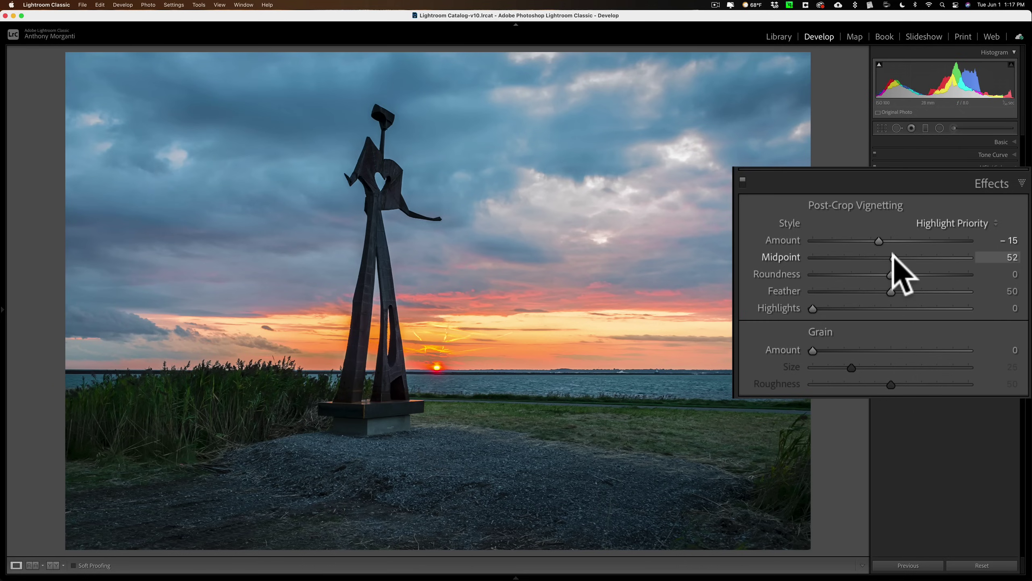
pyautogui.press('alt')
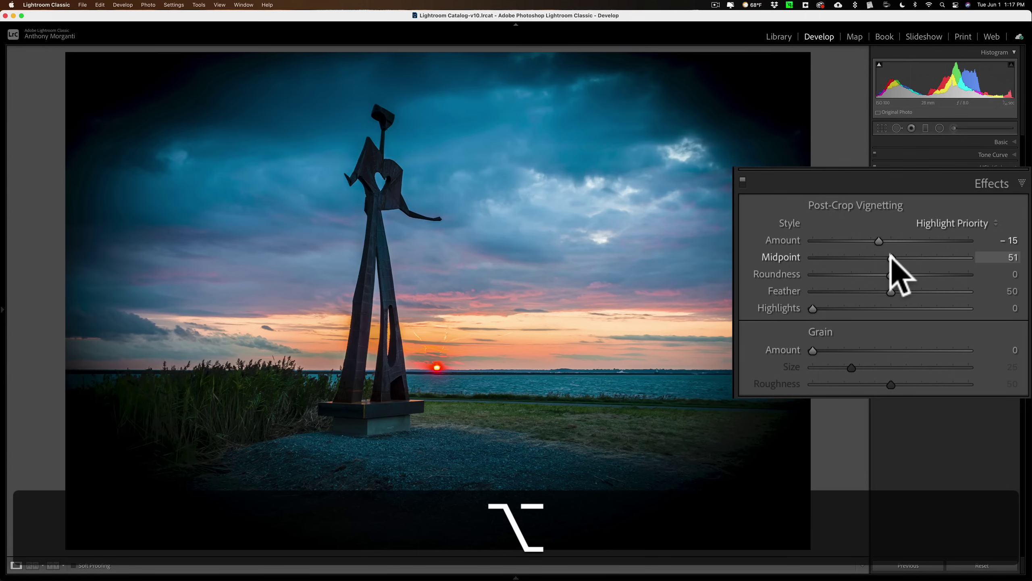
pyautogui.moveTo(890, 257); pyautogui.dragTo(947, 275)
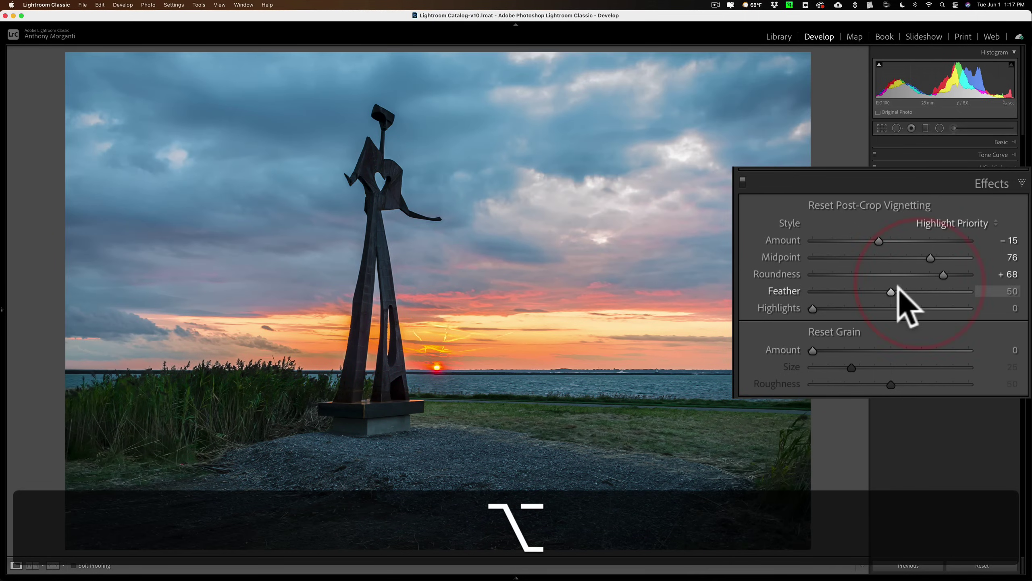
pyautogui.moveTo(891, 291)
pyautogui.mouseDown()
pyautogui.moveTo(955, 291)
pyautogui.moveTo(883, 290)
pyautogui.mouseUp()
pyautogui.moveTo(791, 309); pyautogui.dragTo(894, 282)
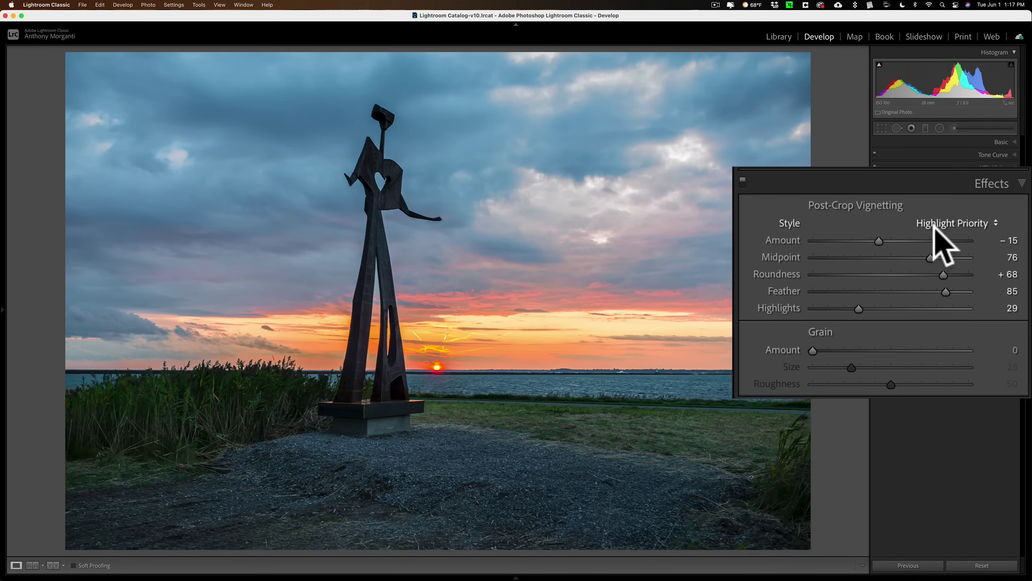
pyautogui.keyDown('alt'); pyautogui.click(868, 204); pyautogui.keyUp('alt')
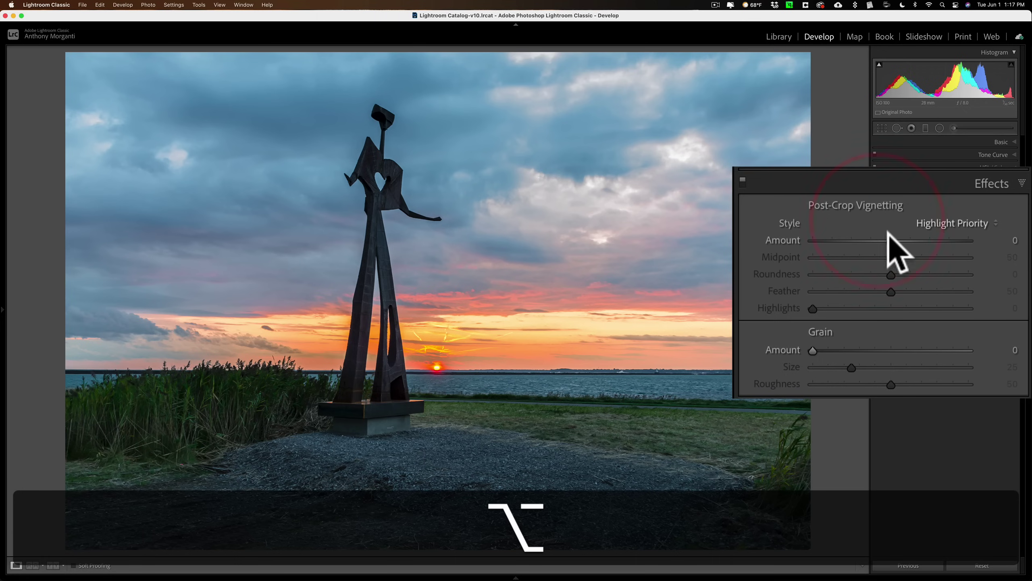
# Try a light Post-Crop Vignetting Amount of +10 with Midpoint 54 and Roundness -10, previewing each, and reset the vignetting.
pyautogui.moveTo(887, 240); pyautogui.dragTo(898, 240)
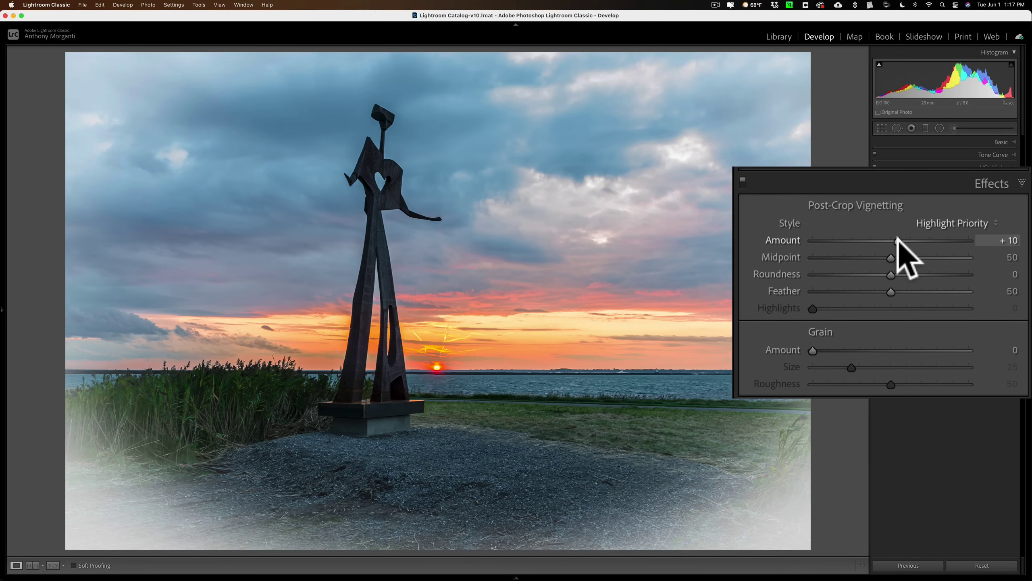
pyautogui.press('alt')
pyautogui.press('alt')
pyautogui.moveTo(891, 258)
pyautogui.mouseDown()
pyautogui.moveTo(958, 260)
pyautogui.moveTo(884, 258)
pyautogui.moveTo(931, 258)
pyautogui.moveTo(894, 259)
pyautogui.moveTo(917, 275)
pyautogui.moveTo(882, 272)
pyautogui.mouseUp()
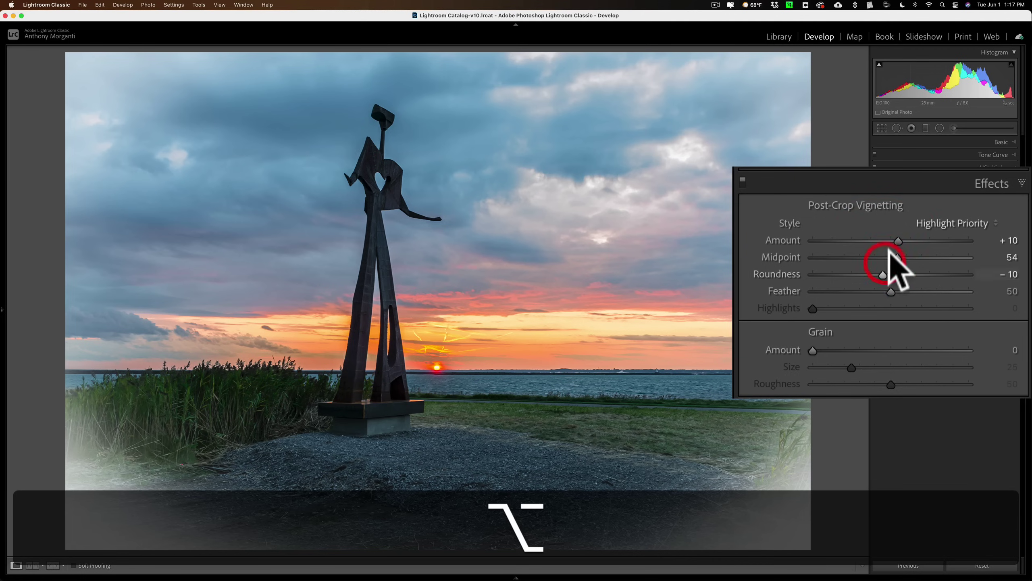
pyautogui.keyDown('alt'); pyautogui.click(861, 205); pyautogui.keyUp('alt')
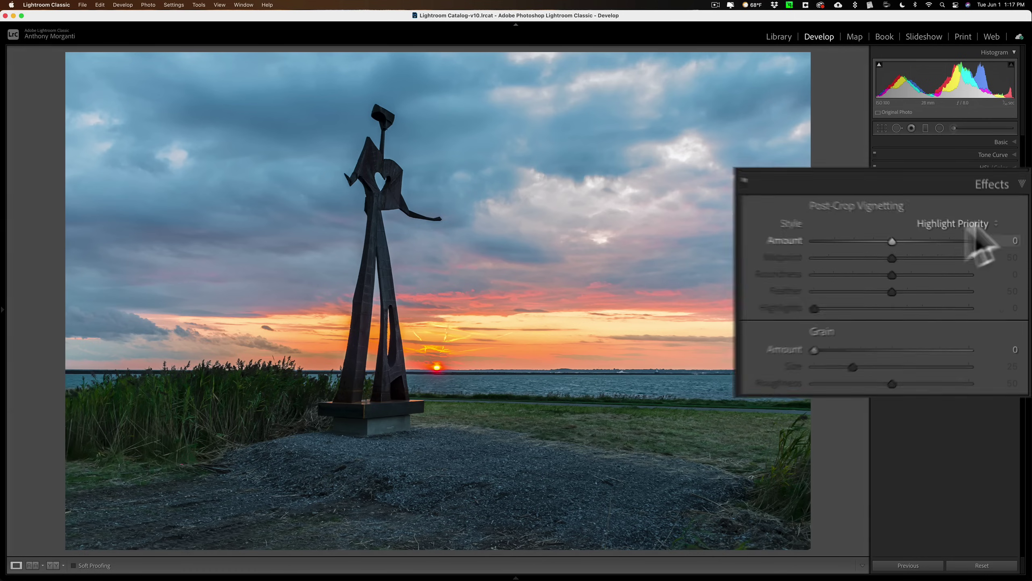
# Collapse the Effects settings, and open the Calibration settings to view them before collapsing them again.
pyautogui.click(998, 232)
pyautogui.click(992, 245)
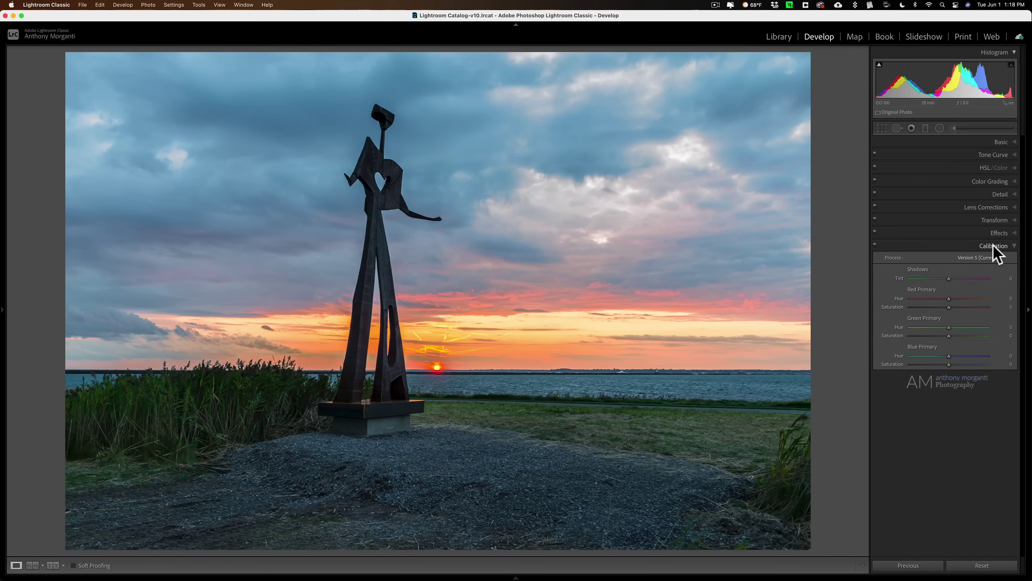
pyautogui.click(992, 244)
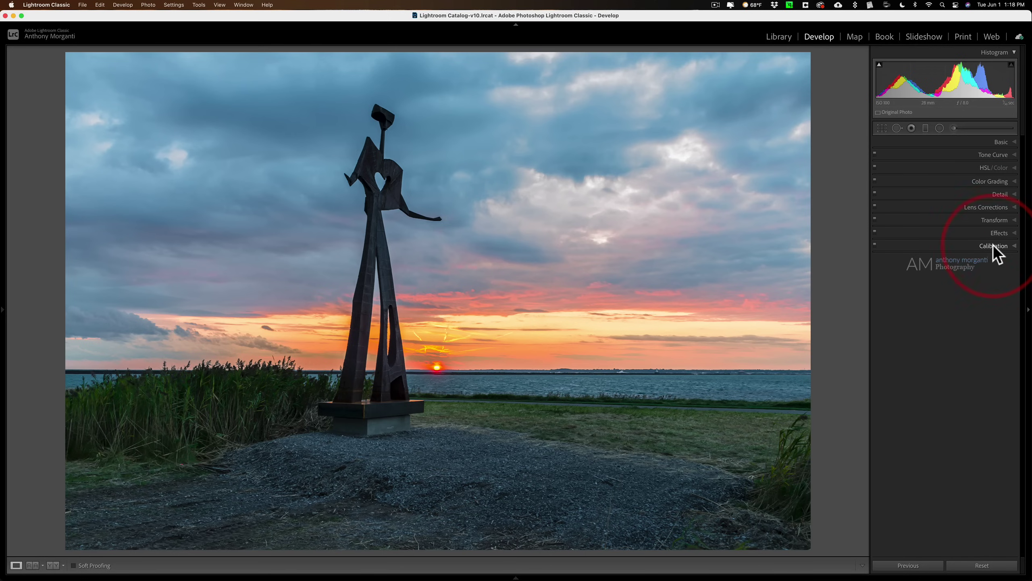